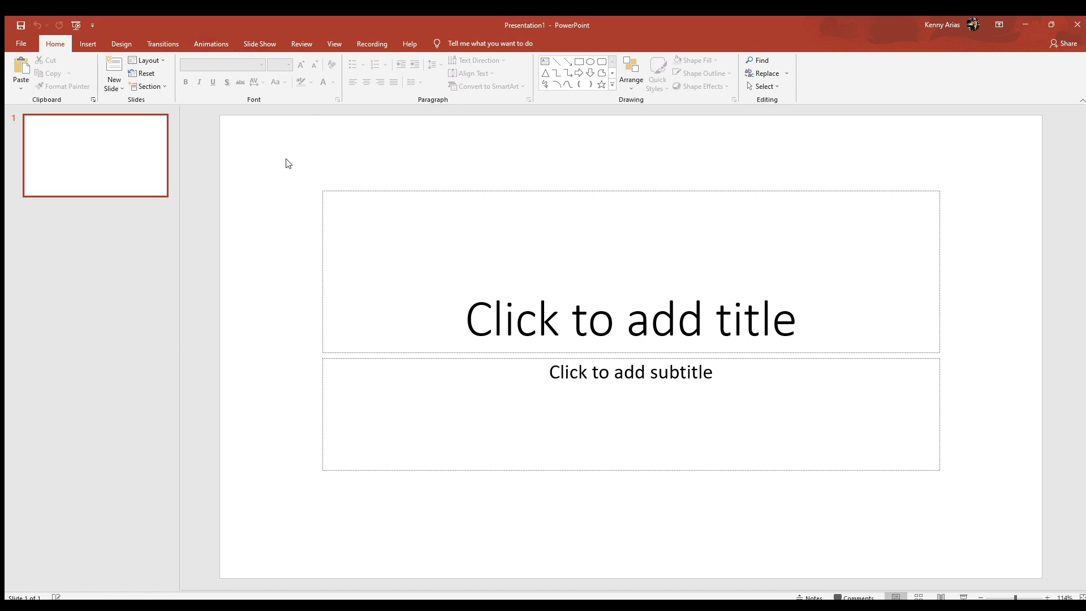
Delete both the title and subtitle placeholders from the first slide
{"action": "key", "text": "ctrl+a"}
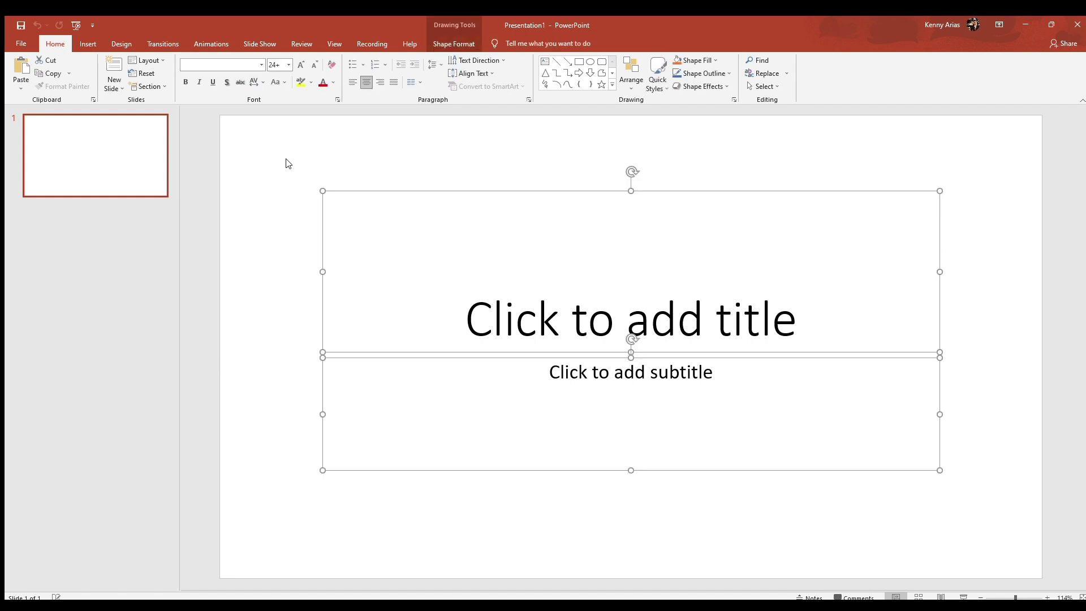
{"action": "key", "text": "Delete"}
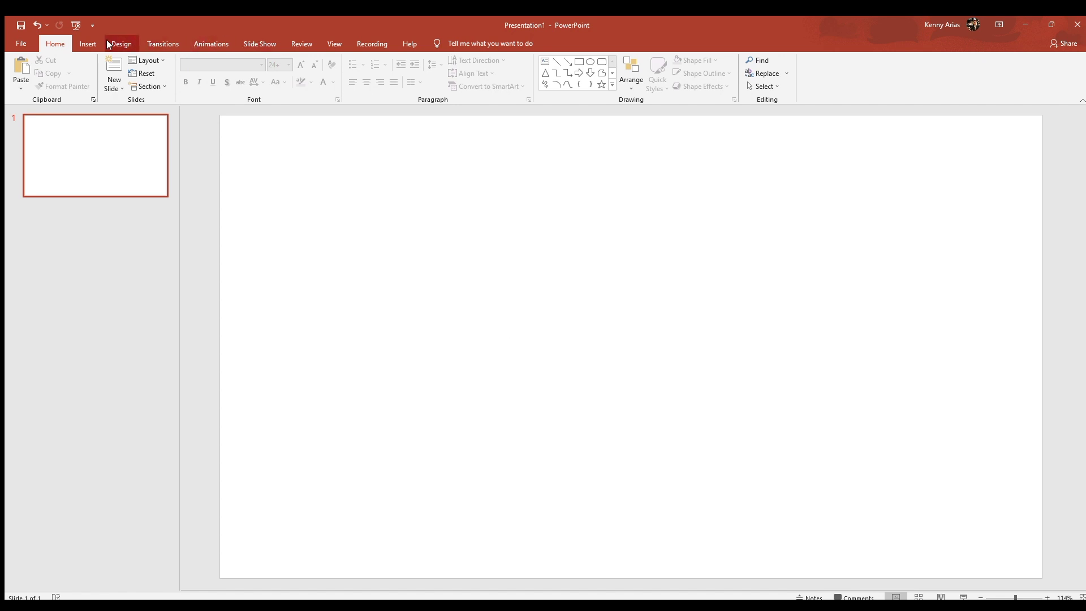
Insert a Pie > Doughnut chart onto the blank slide
{"action": "left_click", "coordinate": [87, 43]}
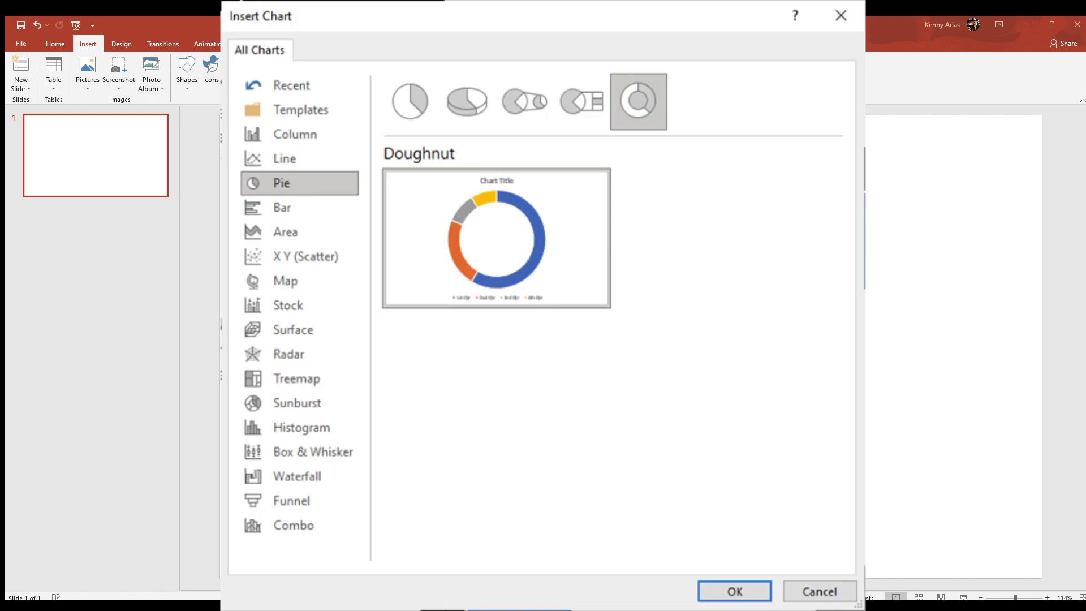
{"action": "key", "text": "Return"}
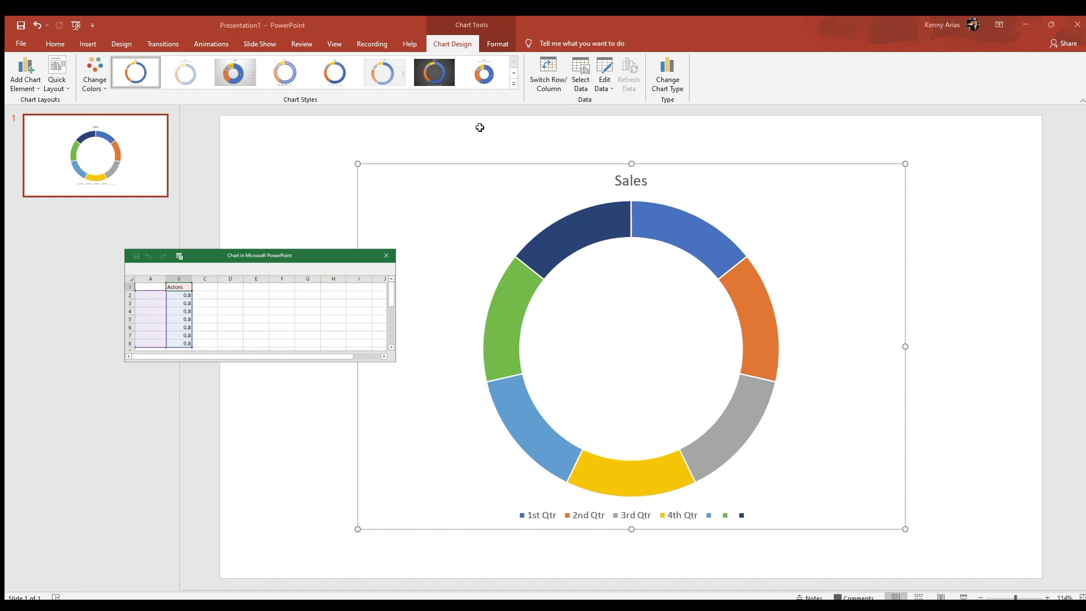
Close the chart data sheet holding the Actors series of seven 0.8 values
{"action": "left_click", "coordinate": [480, 127]}
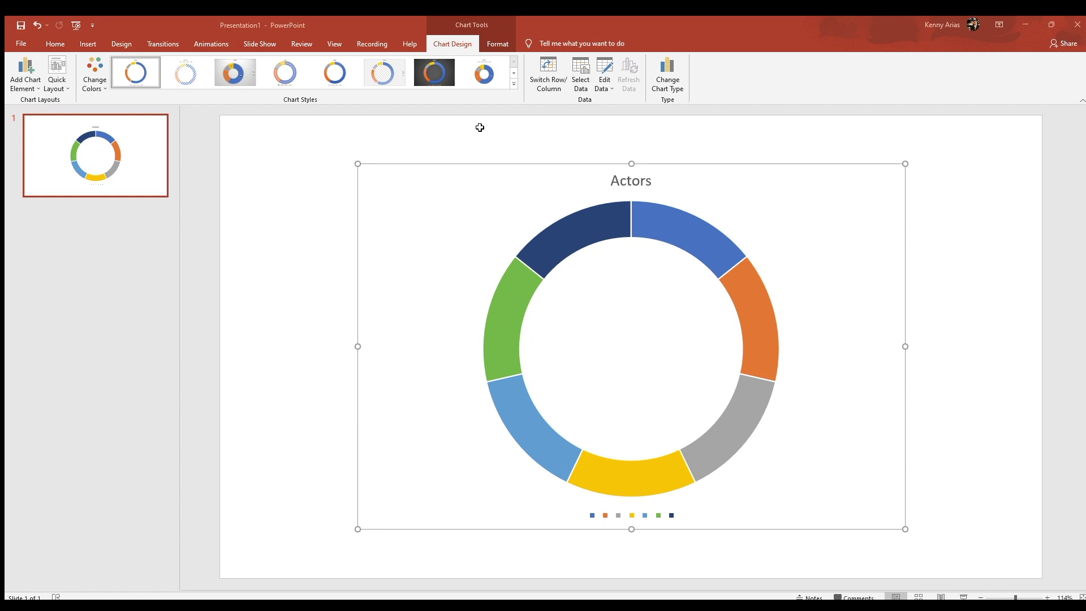
Delete the Actors chart title and the chart legend
{"action": "left_click", "coordinate": [622, 182]}
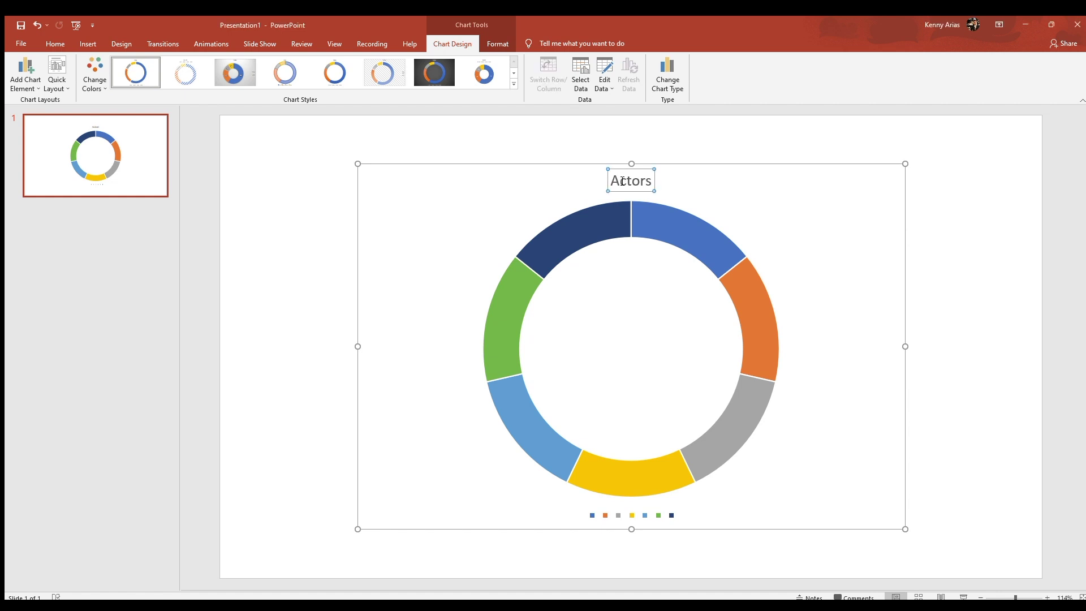
{"action": "left_click_drag", "start_coordinate": [622, 173], "coordinate": [621, 171]}
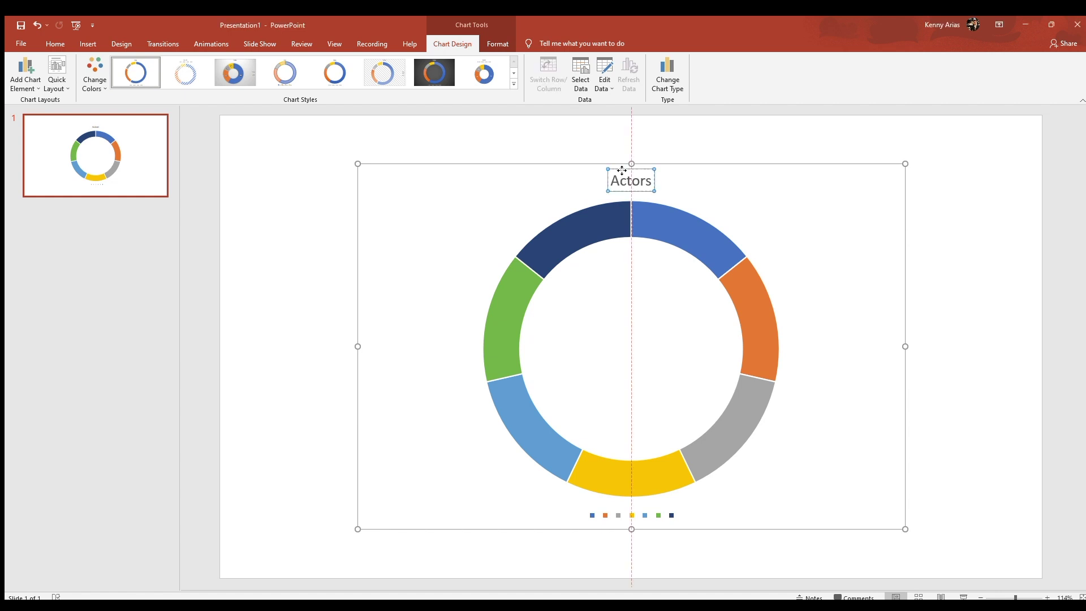
{"action": "key", "text": "Delete"}
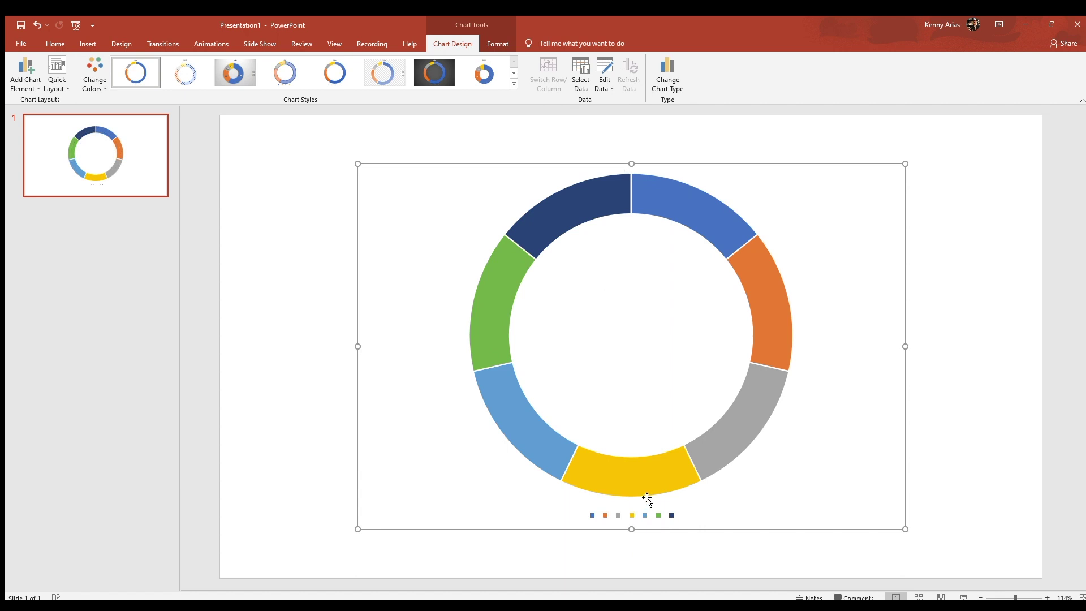
{"action": "left_click", "coordinate": [645, 517]}
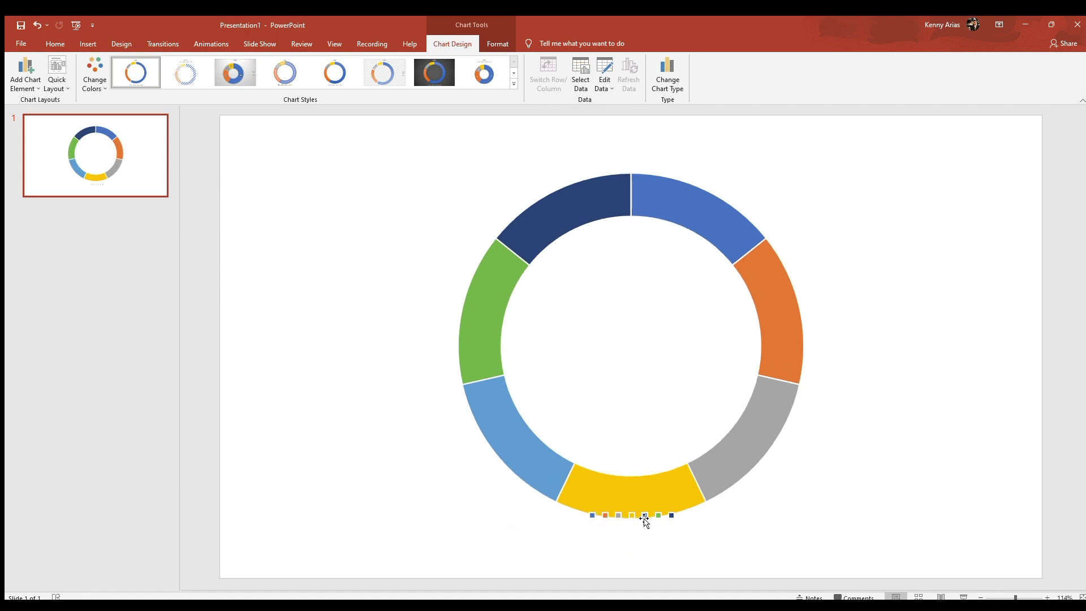
{"action": "key", "text": "Delete"}
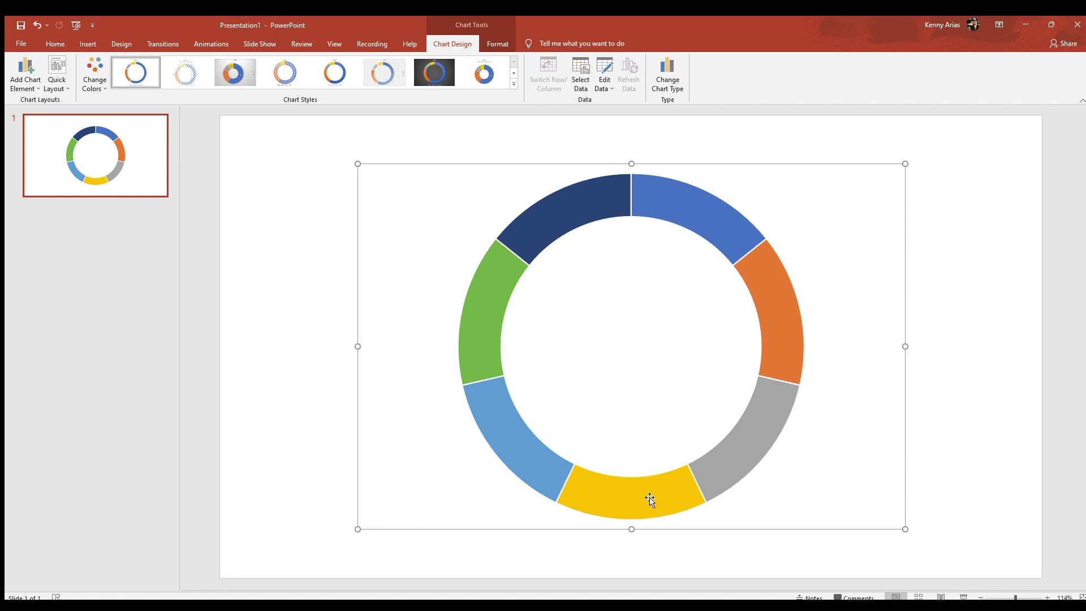
Set the yellow bottom doughnut segment's shape fill to No Fill
{"action": "left_click", "coordinate": [649, 500]}
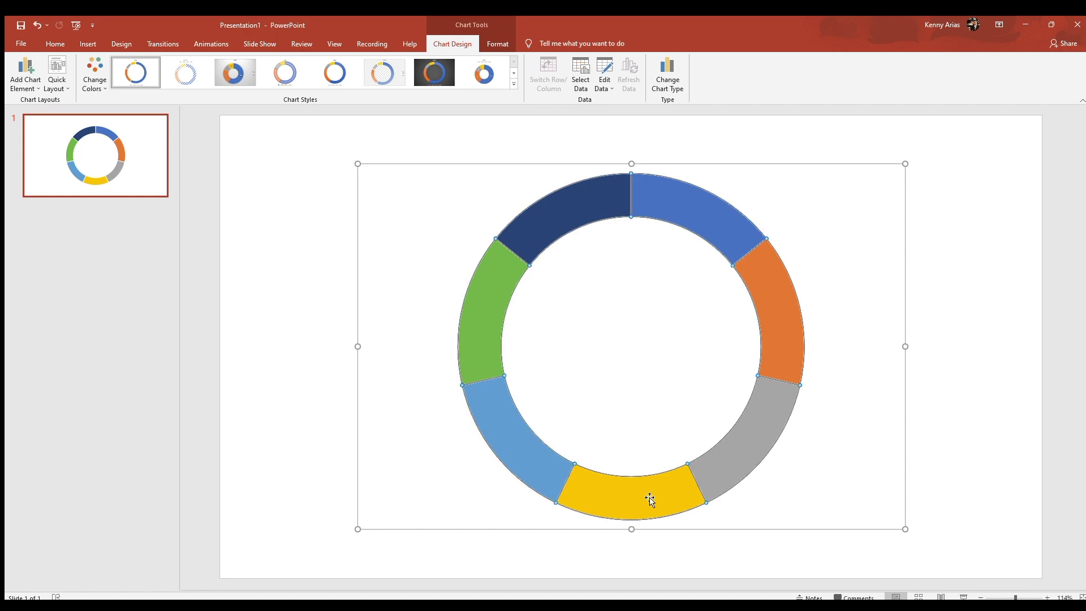
{"action": "left_click", "coordinate": [650, 500]}
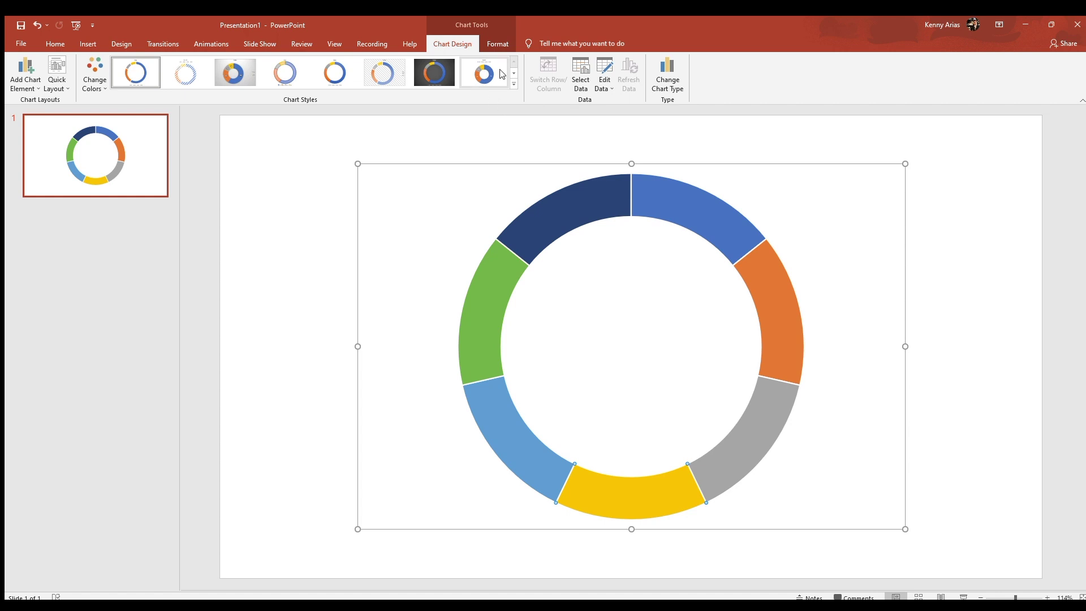
{"action": "left_click", "coordinate": [500, 44]}
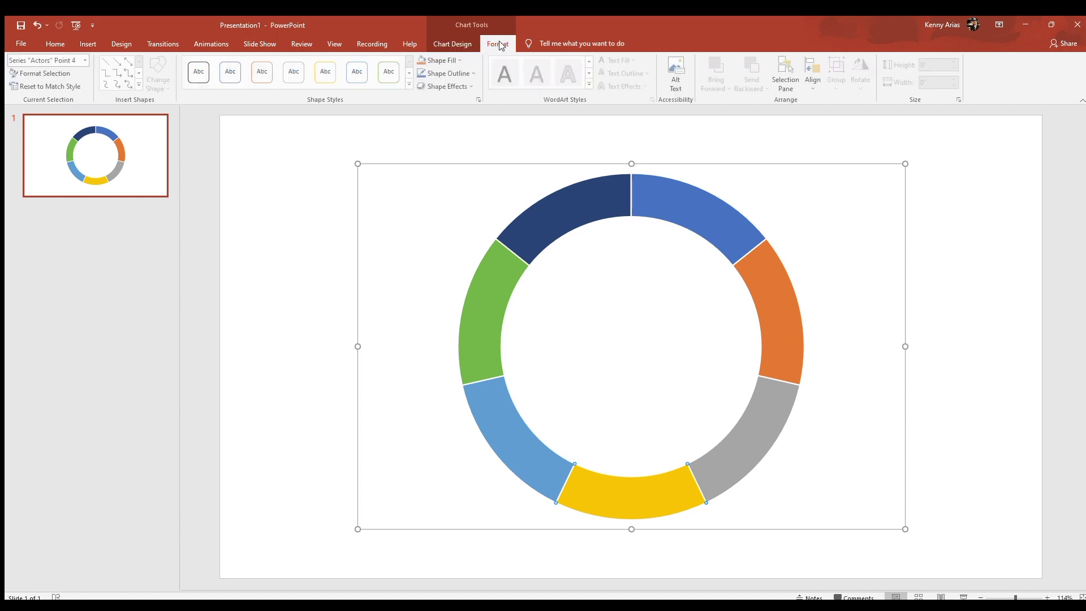
{"action": "left_click", "coordinate": [447, 60]}
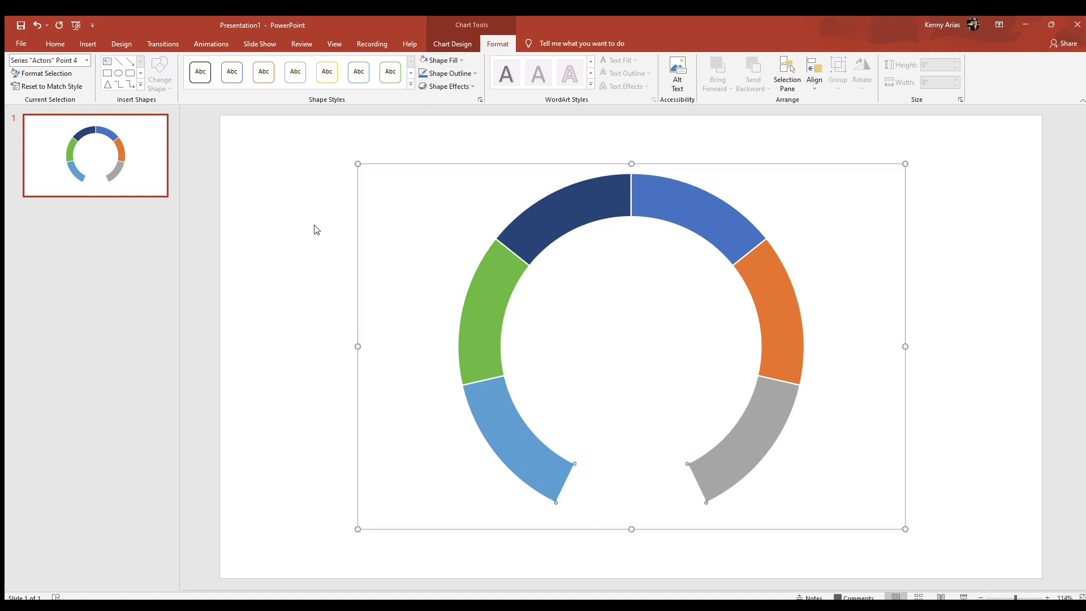
Copy and paste the doughnut chart, enlarge the copy, and drag it over the original
{"action": "left_click", "coordinate": [471, 261]}
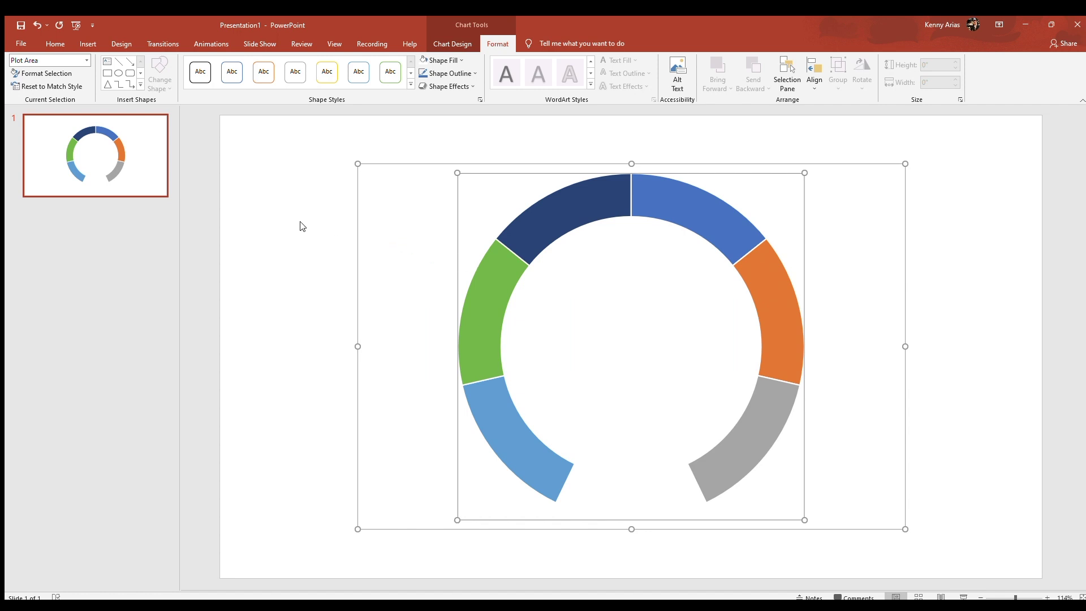
{"action": "key", "text": "ctrl+c"}
{"action": "key", "text": "ctrl+v"}
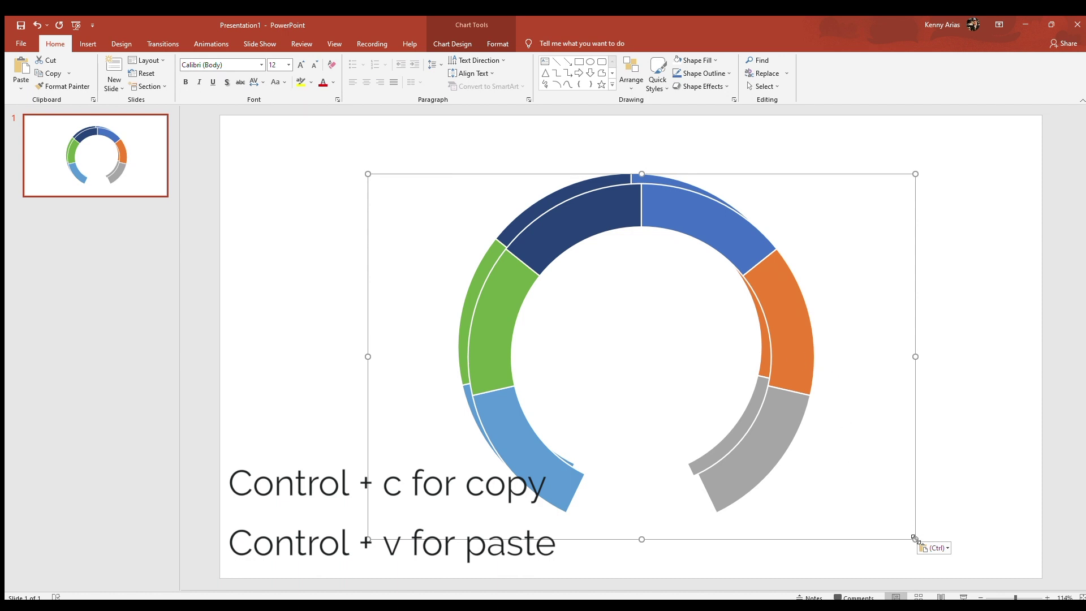
{"action": "left_click_drag", "start_coordinate": [915, 538], "coordinate": [952, 565]}
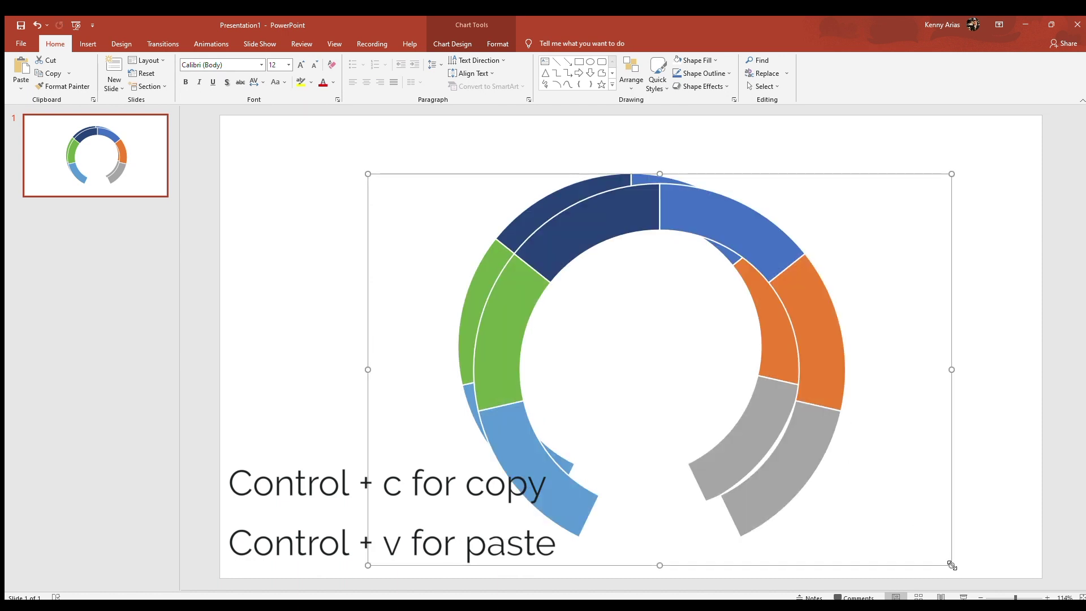
{"action": "left_click", "coordinate": [925, 353]}
{"action": "left_click_drag", "start_coordinate": [925, 353], "coordinate": [898, 328]}
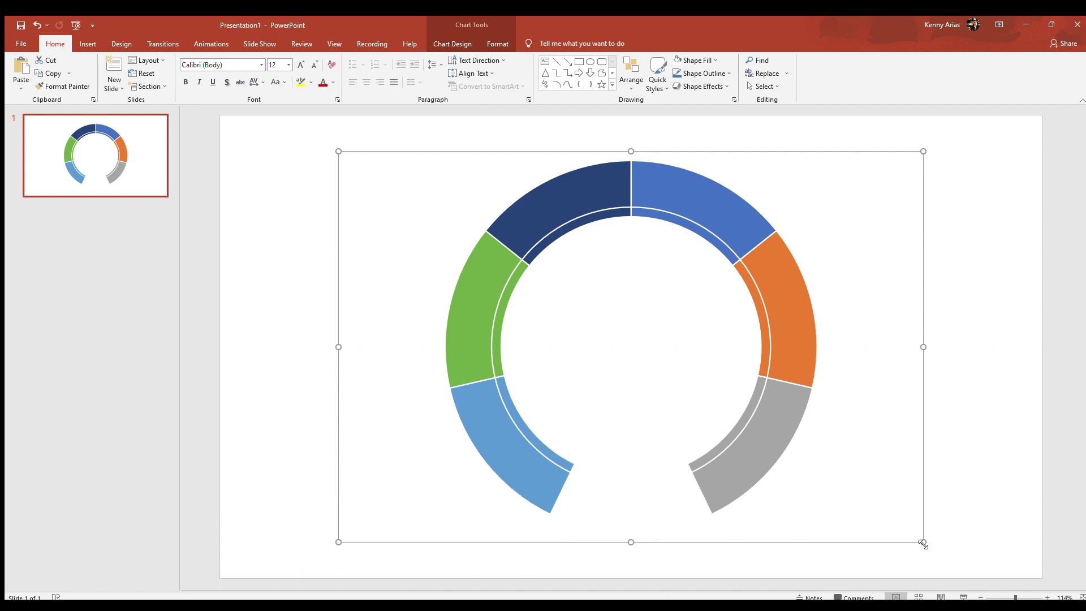
Enlarge the copied chart further, centre it on the slide, and reposition its plot area
{"action": "left_click_drag", "start_coordinate": [922, 544], "coordinate": [937, 562]}
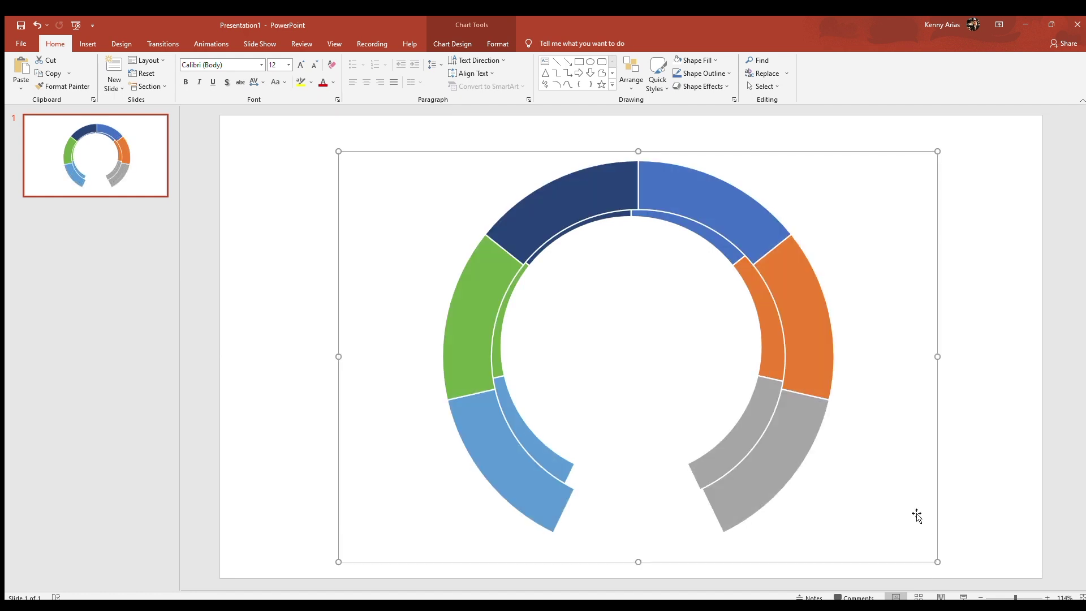
{"action": "left_click_drag", "start_coordinate": [914, 511], "coordinate": [908, 505]}
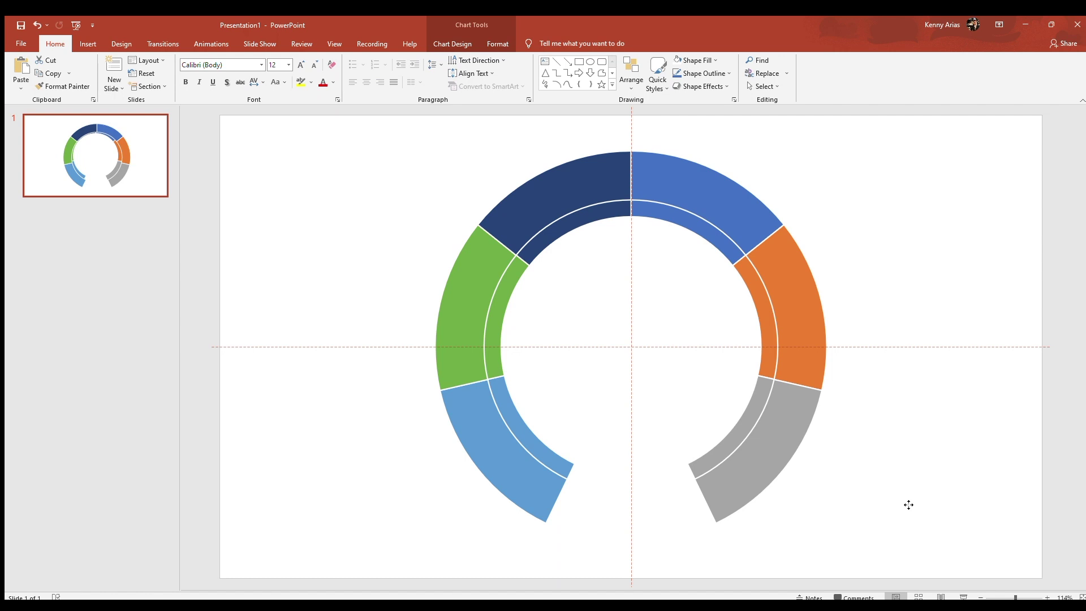
{"action": "left_click_drag", "start_coordinate": [908, 504], "coordinate": [908, 505]}
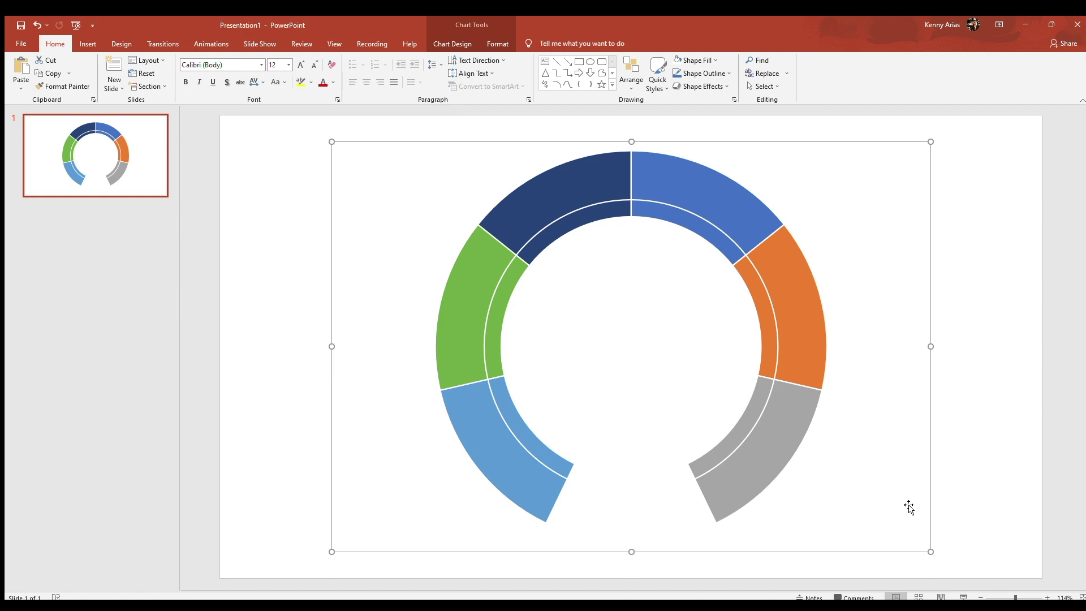
{"action": "left_click", "coordinate": [738, 441]}
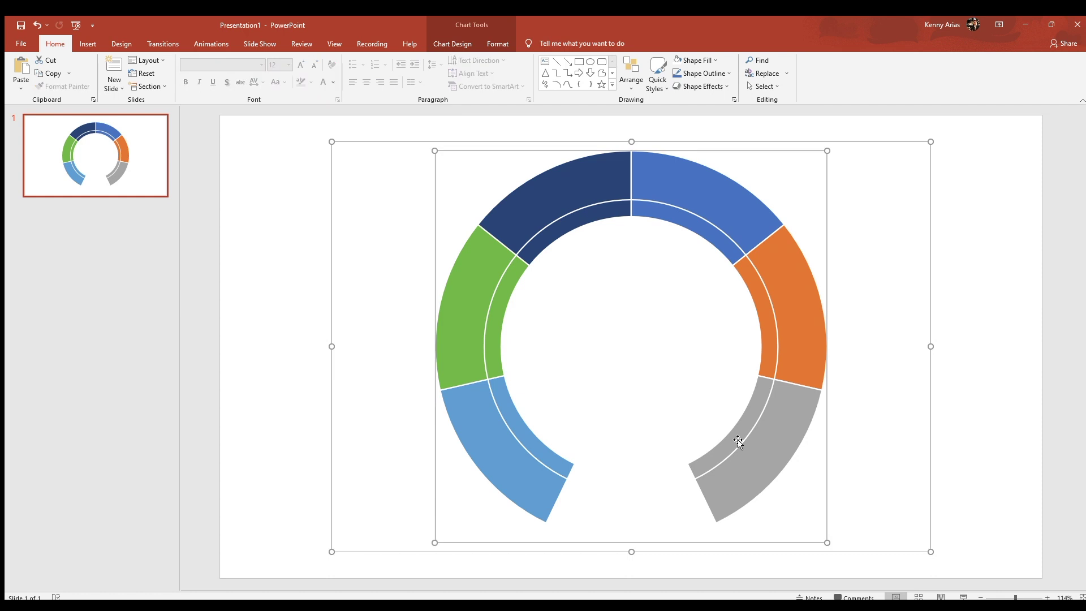
{"action": "left_click_drag", "start_coordinate": [738, 442], "coordinate": [738, 441]}
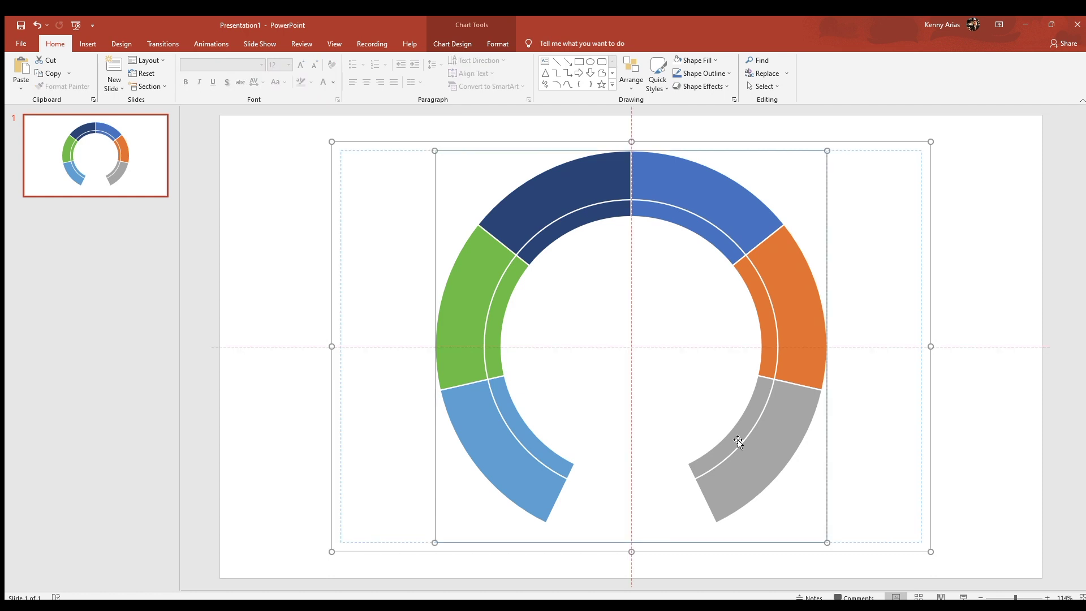
{"action": "left_click_drag", "start_coordinate": [738, 442], "coordinate": [919, 369]}
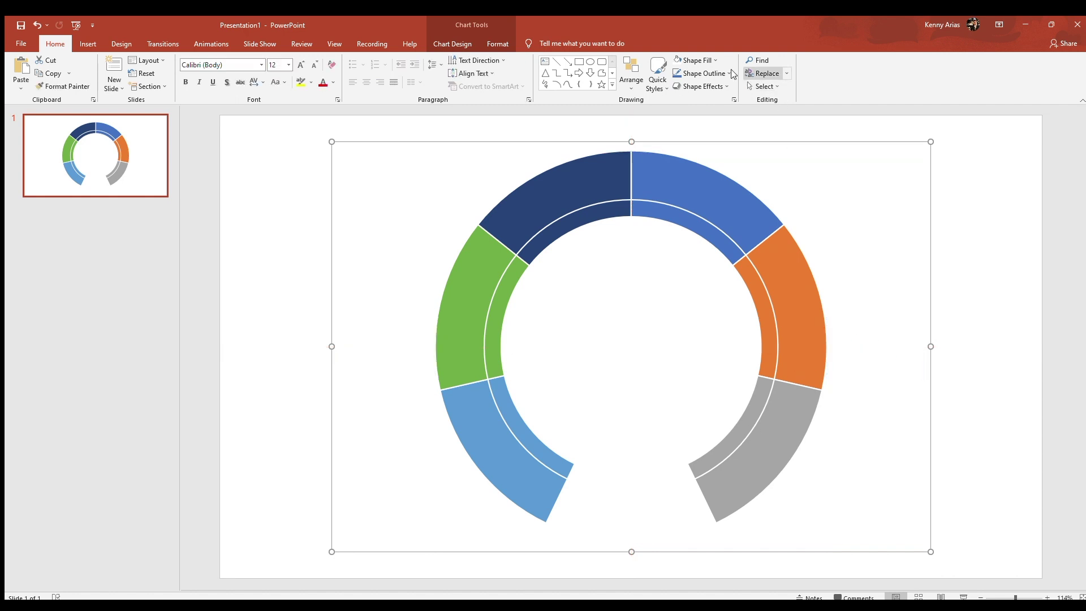
{"action": "left_click", "coordinate": [681, 167]}
Fill the outer ring's Actors series with dark grey
{"action": "left_click", "coordinate": [667, 156]}
{"action": "left_click", "coordinate": [498, 43]}
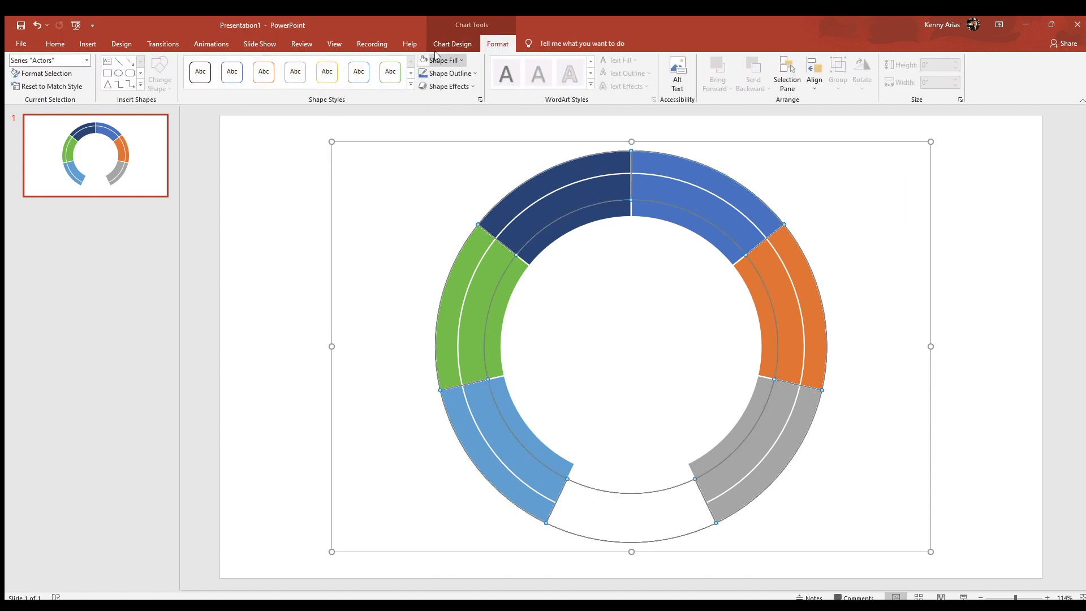
{"action": "left_click", "coordinate": [440, 60]}
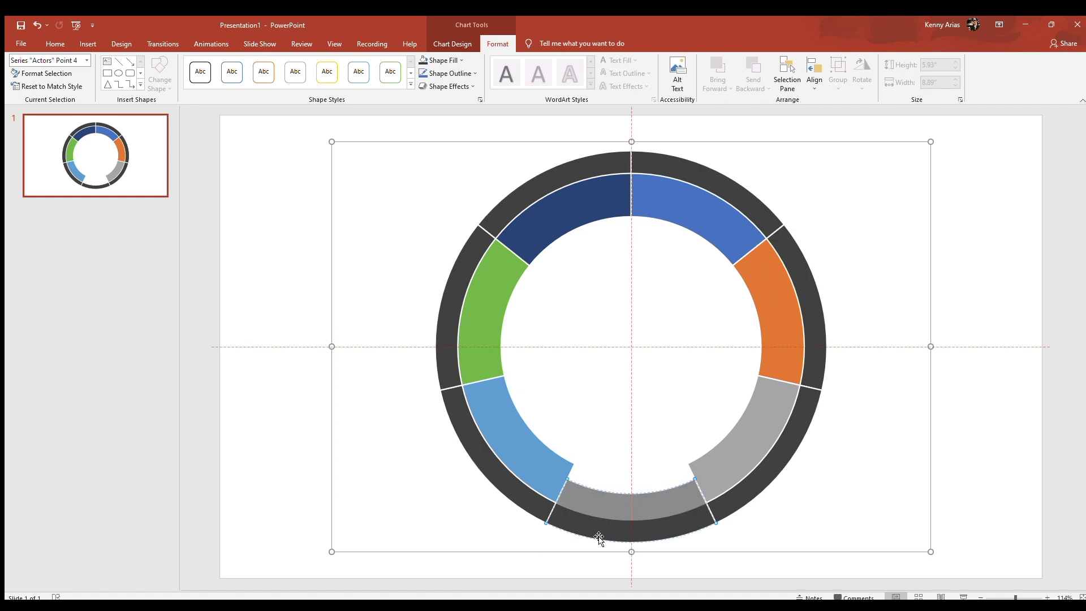
Set the outer ring's bottom segment to No Fill, matching the inner gap
{"action": "left_click", "coordinate": [614, 560]}
{"action": "left_click", "coordinate": [618, 528]}
{"action": "left_click", "coordinate": [618, 528]}
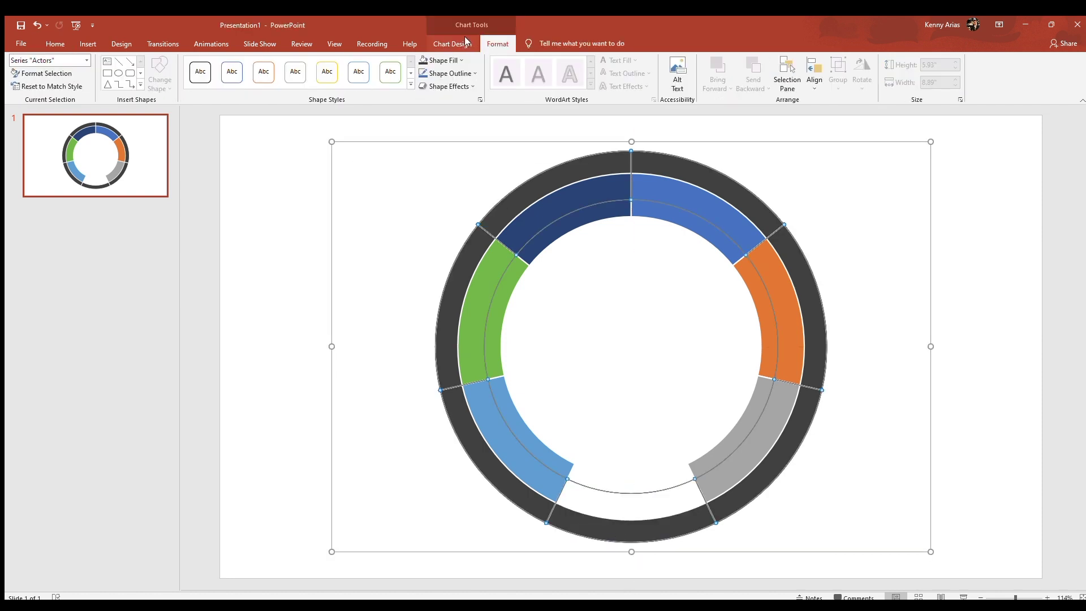
{"action": "key", "text": "ctrl+z"}
{"action": "key", "text": "ctrl+y"}
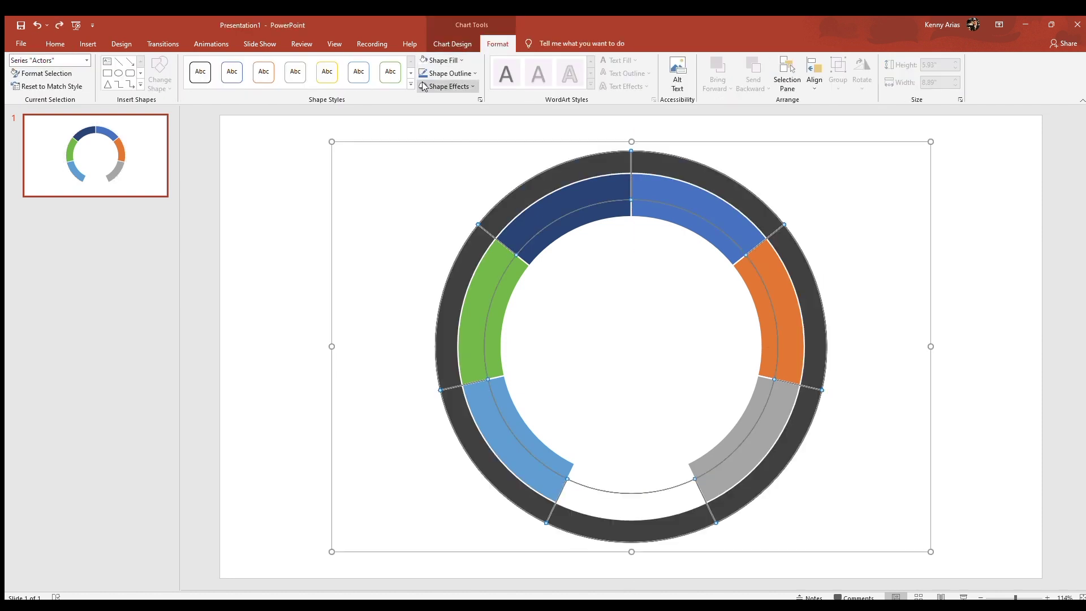
{"action": "left_click", "coordinate": [624, 545]}
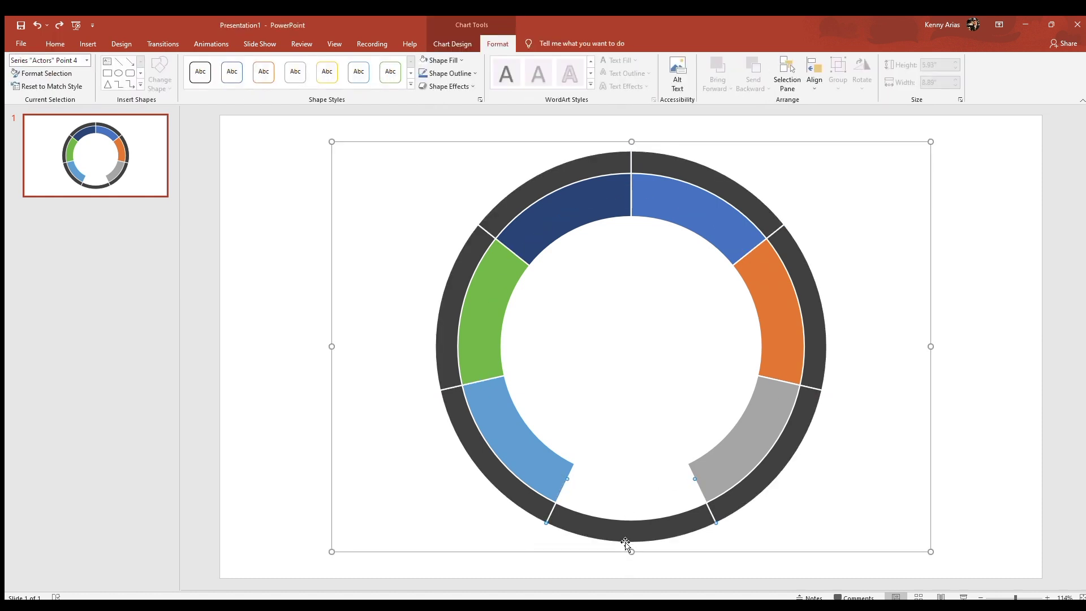
{"action": "left_click", "coordinate": [422, 60]}
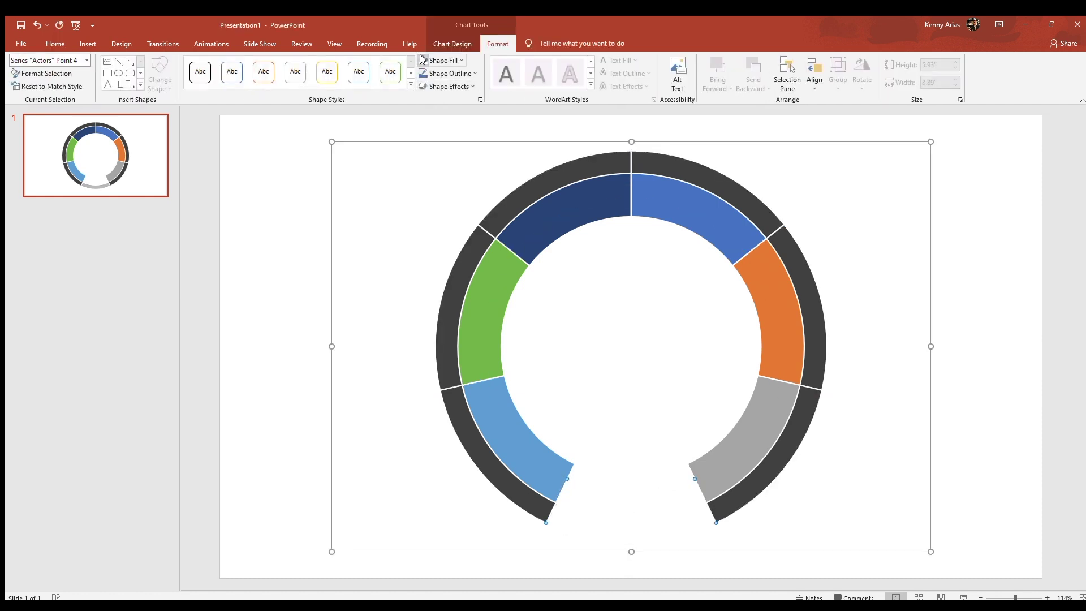
{"action": "left_click", "coordinate": [310, 190]}
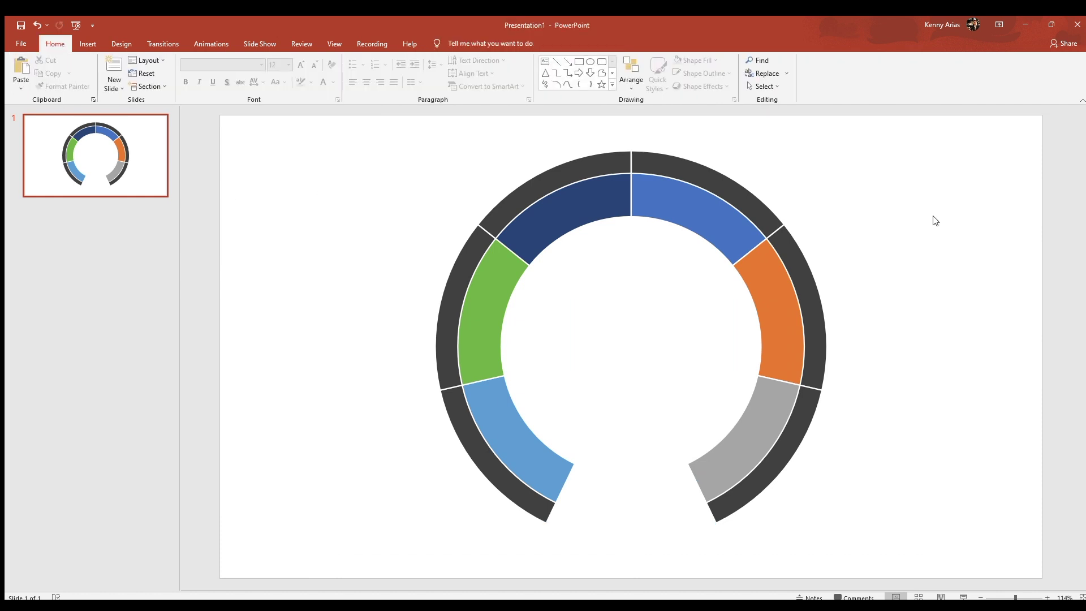
Draw a small oval and set its width to 0.2" to make a circle
{"action": "left_click", "coordinate": [88, 44]}
{"action": "left_click", "coordinate": [187, 71]}
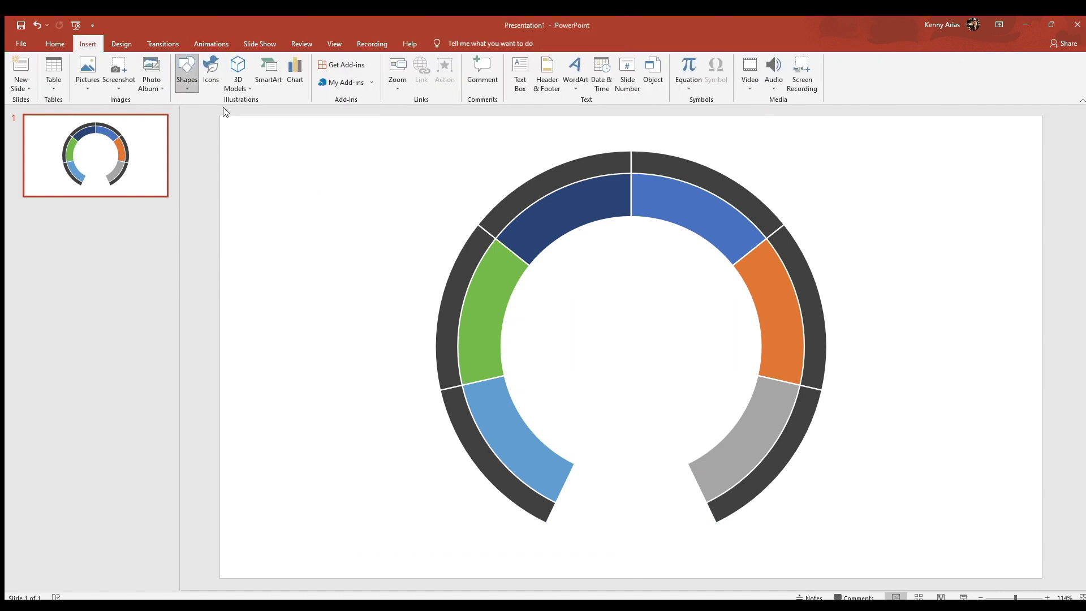
{"action": "left_click", "coordinate": [226, 114]}
{"action": "left_click_drag", "start_coordinate": [327, 174], "coordinate": [338, 183]}
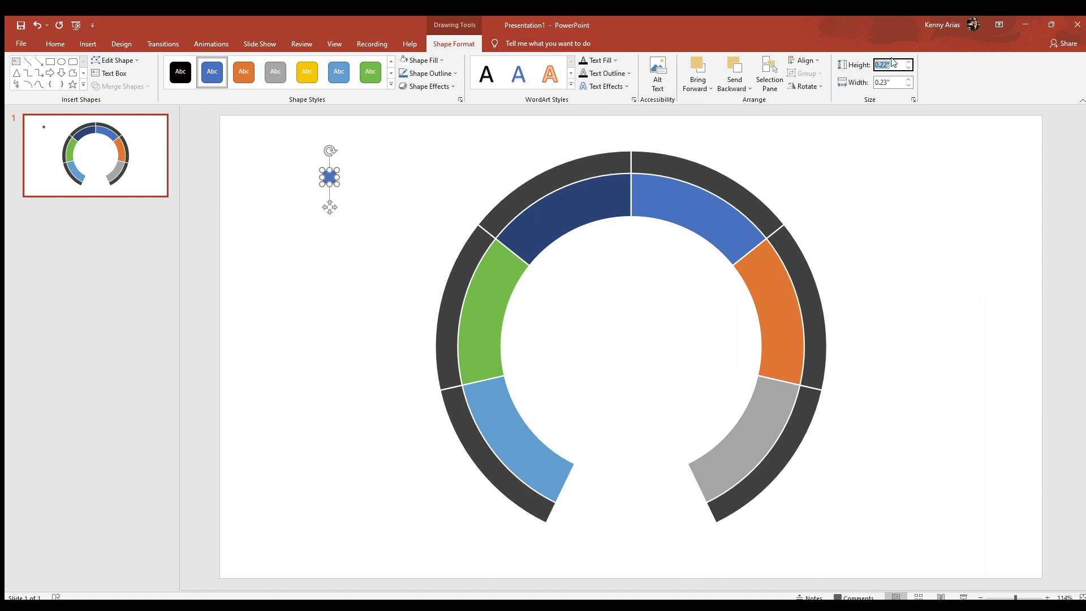
{"action": "left_click", "coordinate": [890, 82]}
{"action": "type", "text": "0.2"}
{"action": "key", "text": "Return"}
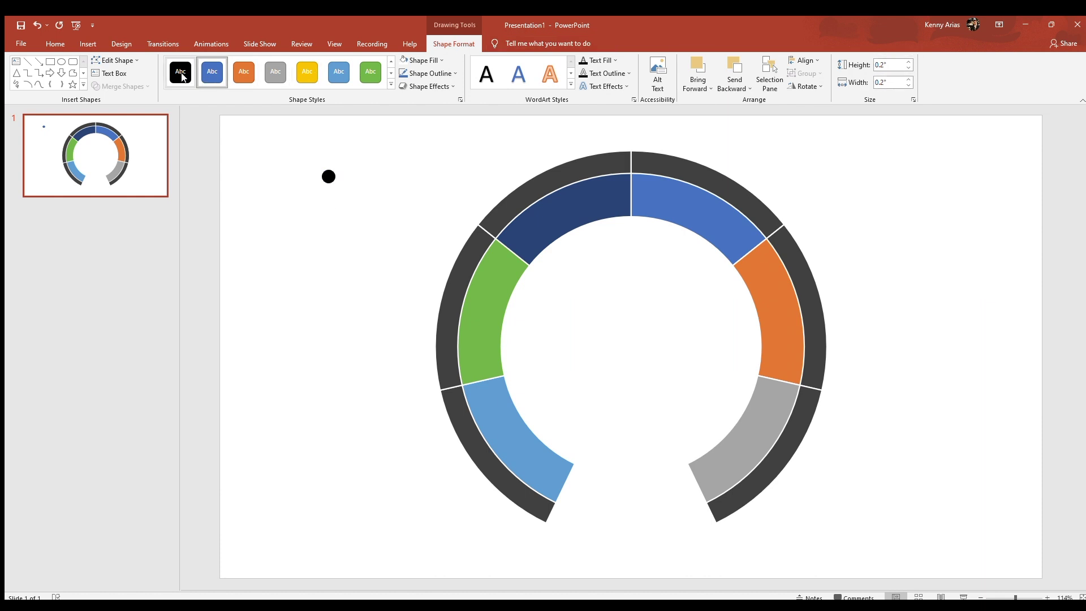
Make the circle white with a green outline and place it on the green segment's edge
{"action": "left_click", "coordinate": [419, 59]}
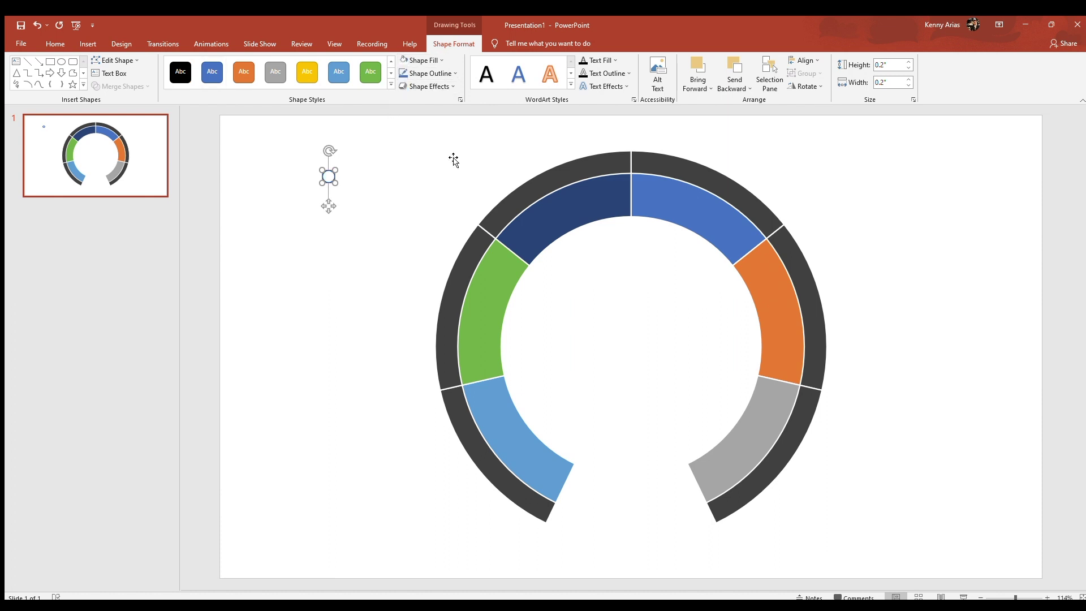
{"action": "left_click", "coordinate": [427, 73]}
{"action": "left_click", "coordinate": [477, 303]}
{"action": "left_click_drag", "start_coordinate": [329, 206], "coordinate": [468, 337]}
Place circle copies on the blue, orange and grey segments, then add a text box left of the ring
{"action": "key", "text": "ctrl+d"}
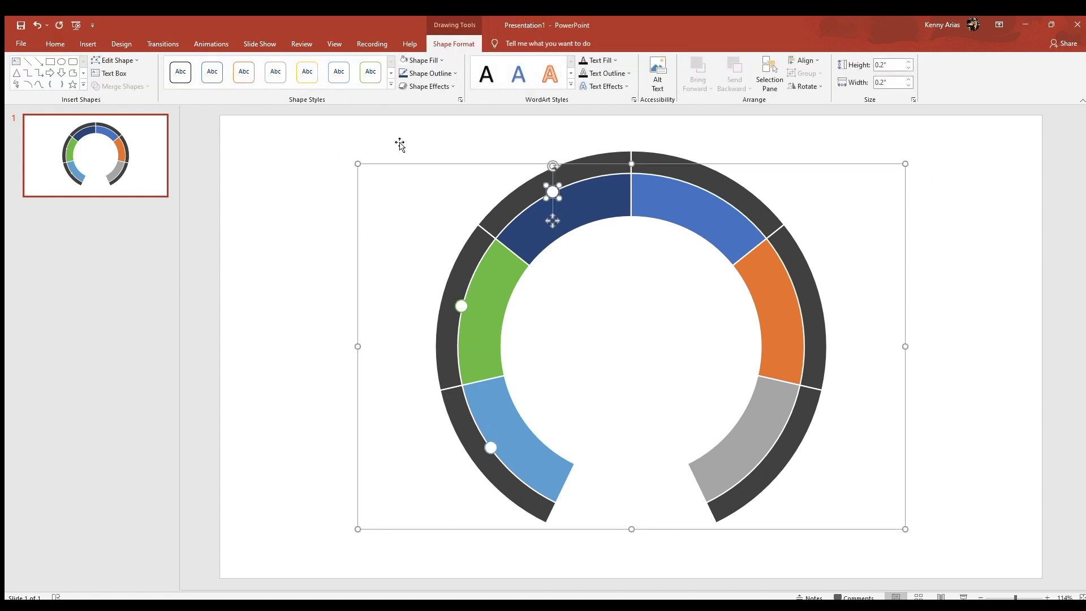
{"action": "key", "text": "ctrl+v"}
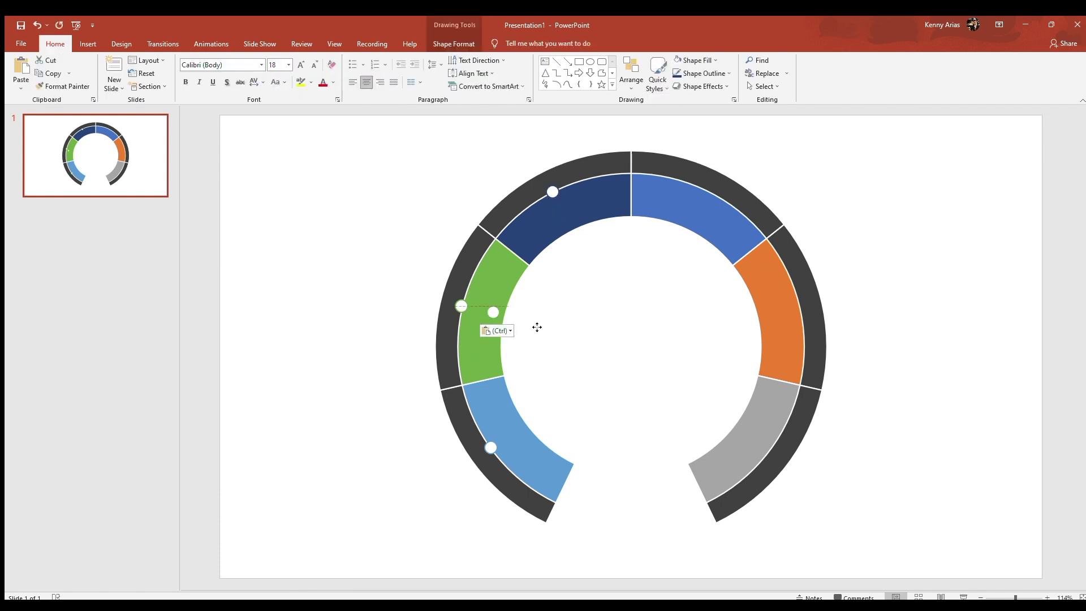
{"action": "left_click_drag", "start_coordinate": [492, 341], "coordinate": [707, 218]}
{"action": "key", "text": "ctrl+v"}
{"action": "left_click_drag", "start_coordinate": [492, 341], "coordinate": [800, 347]}
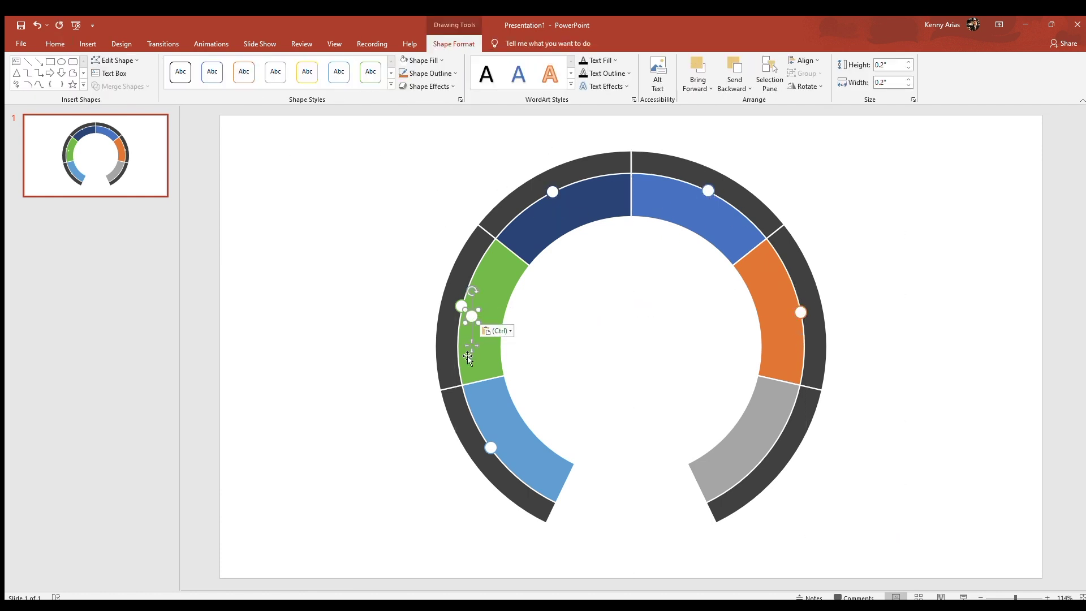
{"action": "left_click_drag", "start_coordinate": [468, 358], "coordinate": [770, 448]}
{"action": "left_click", "coordinate": [962, 410]}
{"action": "left_click", "coordinate": [546, 63]}
{"action": "left_click", "coordinate": [262, 298]}
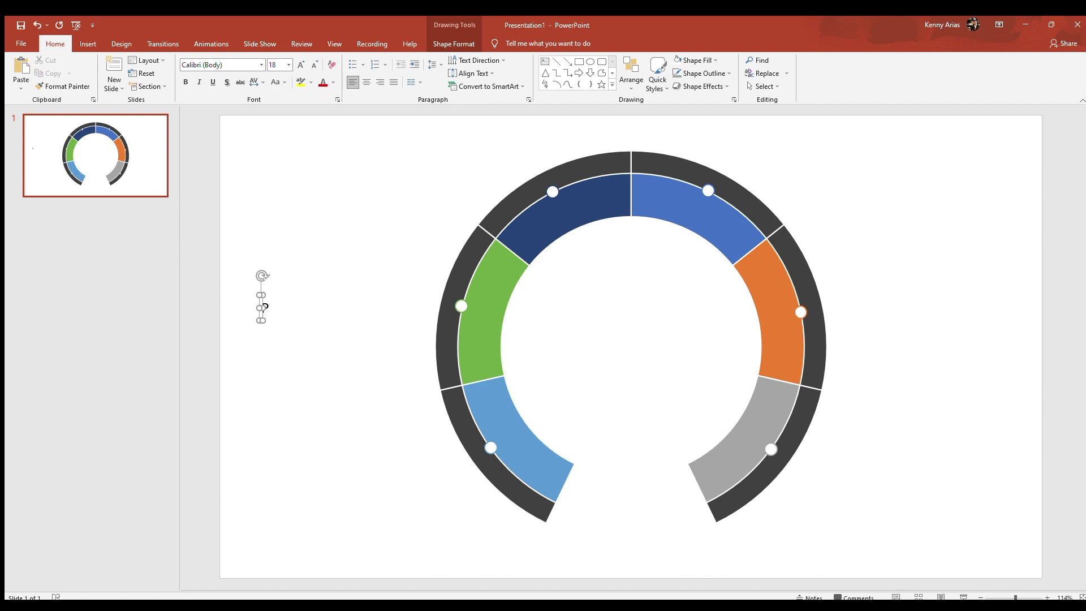
Create the 'ETL Process' text block with a 'Parallel Process' bullet point
{"action": "type", "text": "Process"}
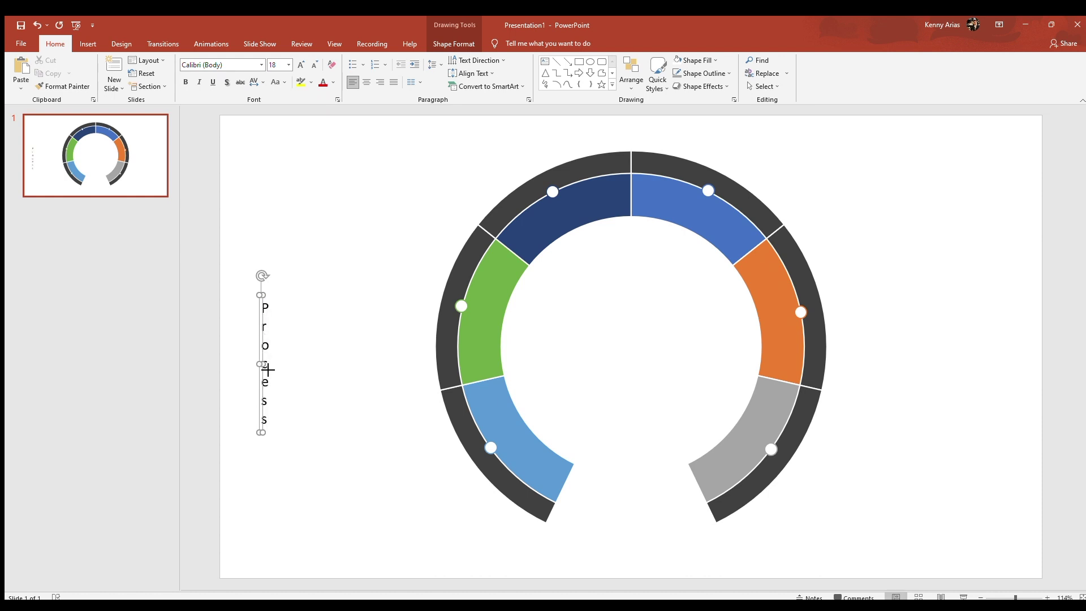
{"action": "left_click_drag", "start_coordinate": [268, 363], "coordinate": [351, 349]}
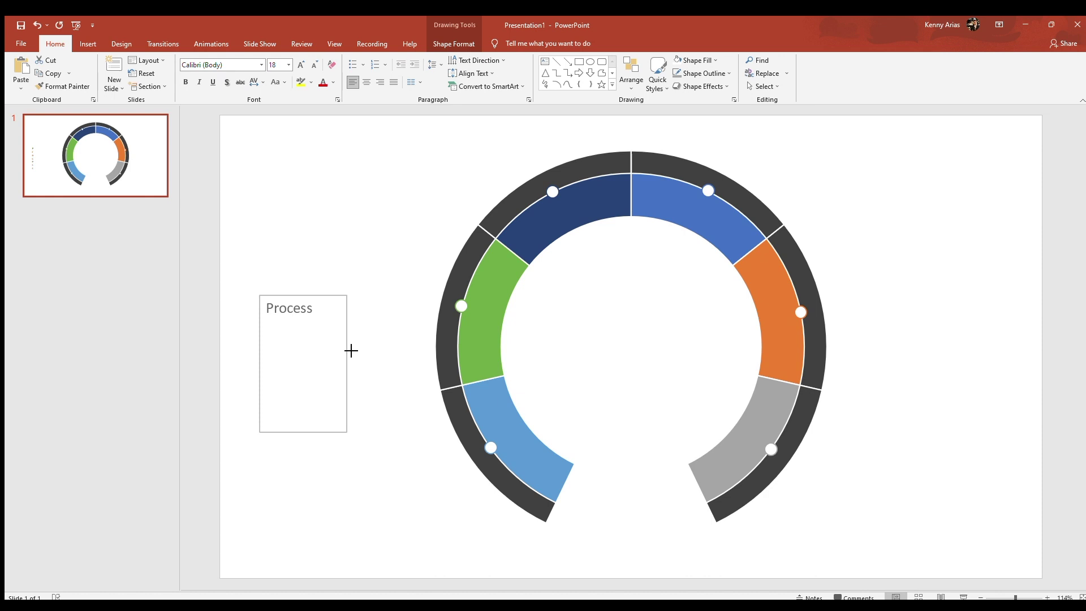
{"action": "left_click", "coordinate": [315, 309]}
{"action": "key", "text": "Left"}
{"action": "key", "text": "Left"}
{"action": "key", "text": "Left"}
{"action": "key", "text": "Left"}
{"action": "key", "text": "Left"}
{"action": "key", "text": "Left"}
{"action": "key", "text": "Left"}
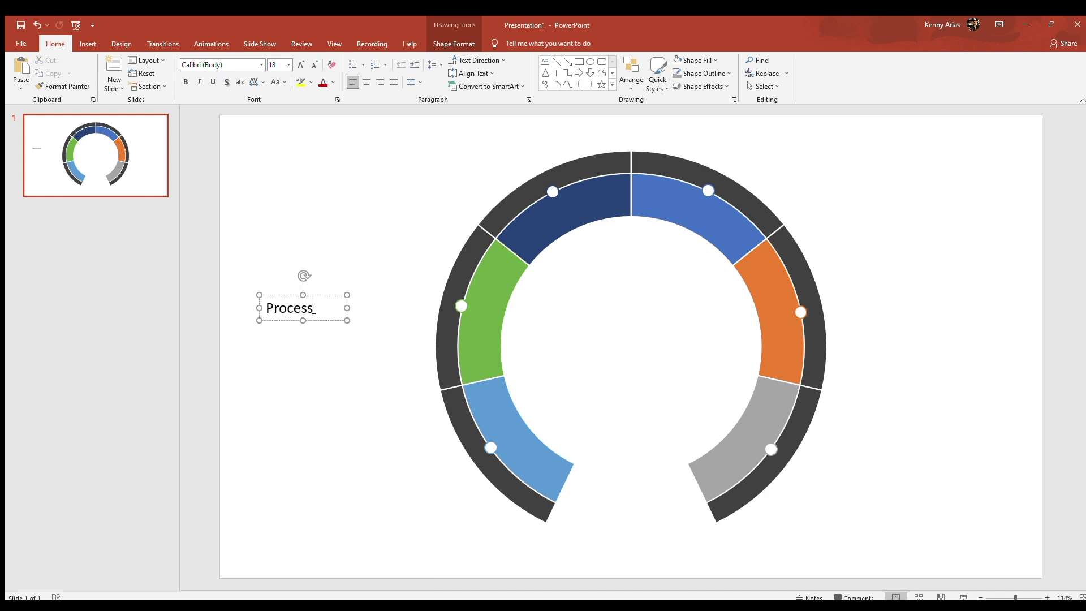
{"action": "type", "text": "ETL"}
{"action": "key", "text": "Right"}
{"action": "key", "text": "Right"}
{"action": "key", "text": "Right"}
{"action": "key", "text": "Right"}
{"action": "key", "text": "Right"}
{"action": "key", "text": "Right"}
{"action": "key", "text": "Right"}
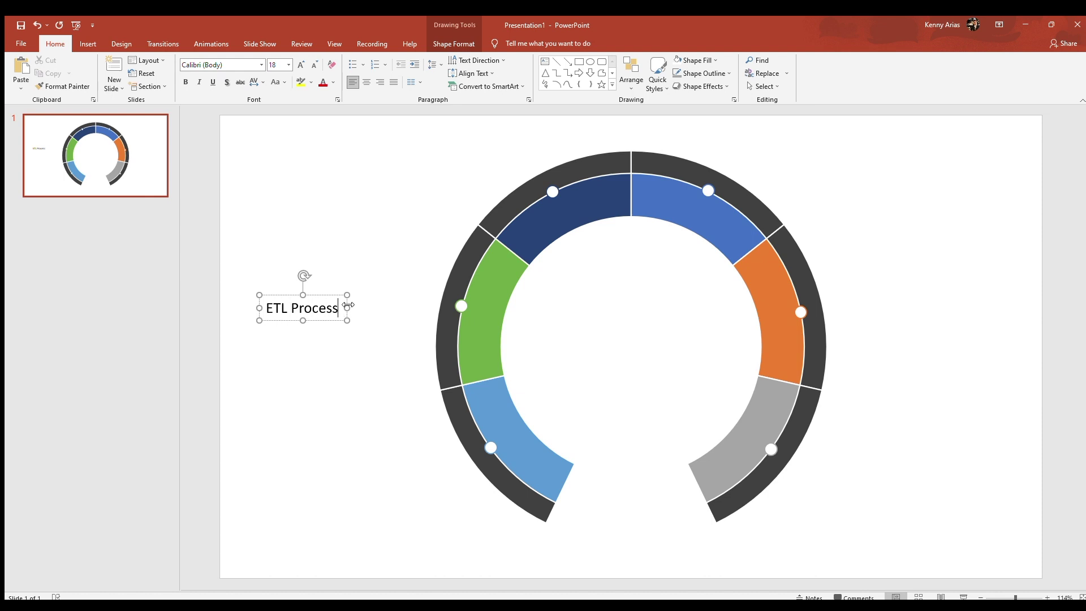
{"action": "key", "text": "Return"}
{"action": "left_click", "coordinate": [350, 63]}
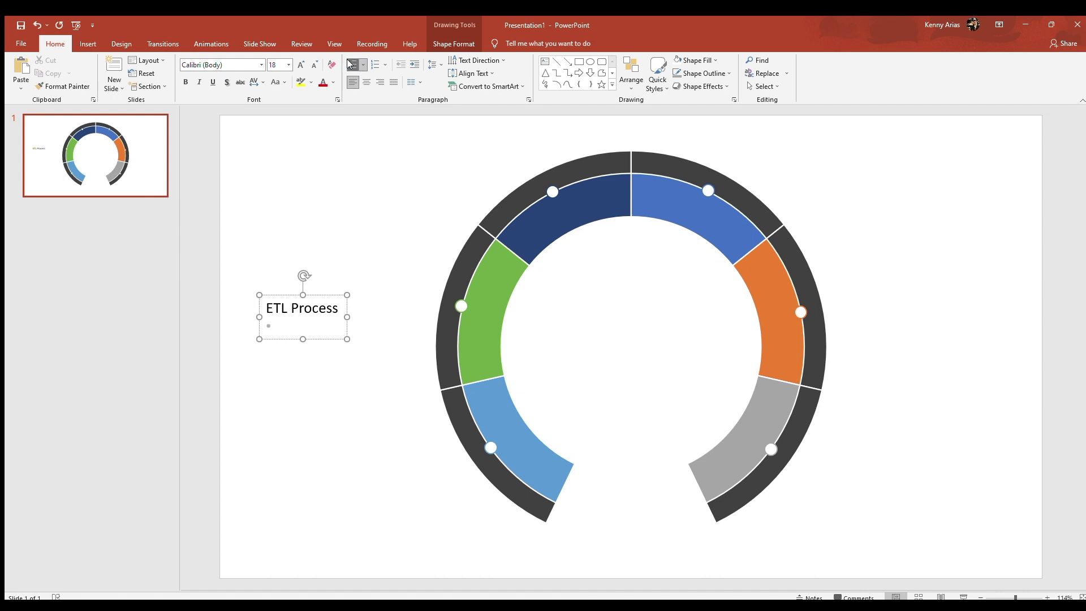
{"action": "type", "text": "Parallel Process"}
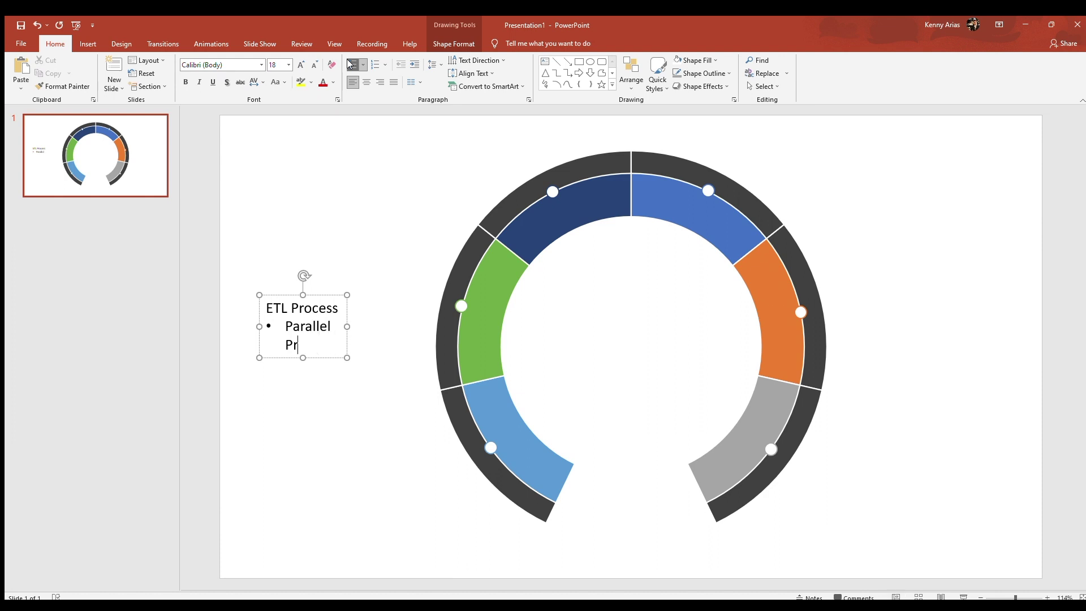
{"action": "key", "text": "Return"}
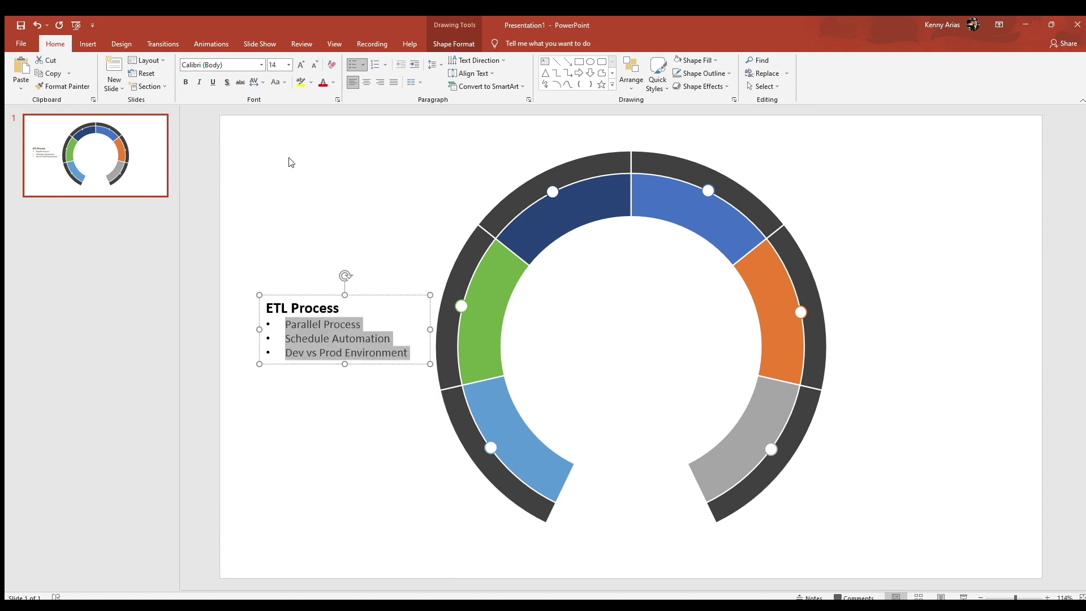
{"action": "left_click", "coordinate": [303, 294]}
Paste a copy of the block at the lower left and retitle it 'Developer'
{"action": "key", "text": "ctrl+v"}
{"action": "left_click_drag", "start_coordinate": [313, 305], "coordinate": [315, 462]}
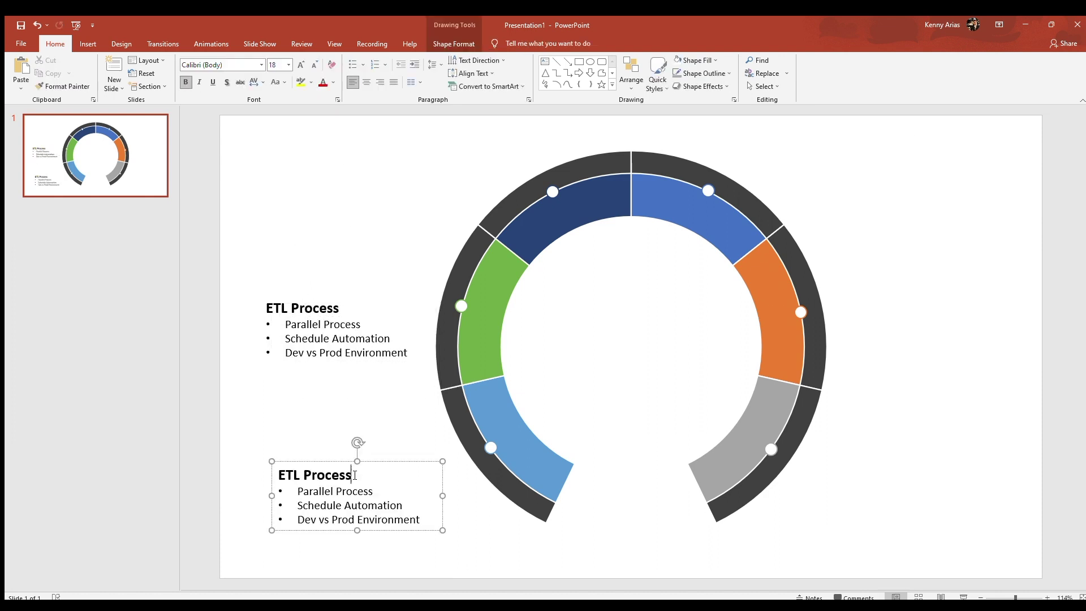
{"action": "triple_click", "coordinate": [303, 475]}
{"action": "type", "text": "Developer"}
Paste more block copies at the top and draw a leader line from ETL Process to its marker
{"action": "key", "text": "ctrl+v"}
{"action": "left_click_drag", "start_coordinate": [384, 306], "coordinate": [429, 130]}
{"action": "key", "text": "ctrl+v"}
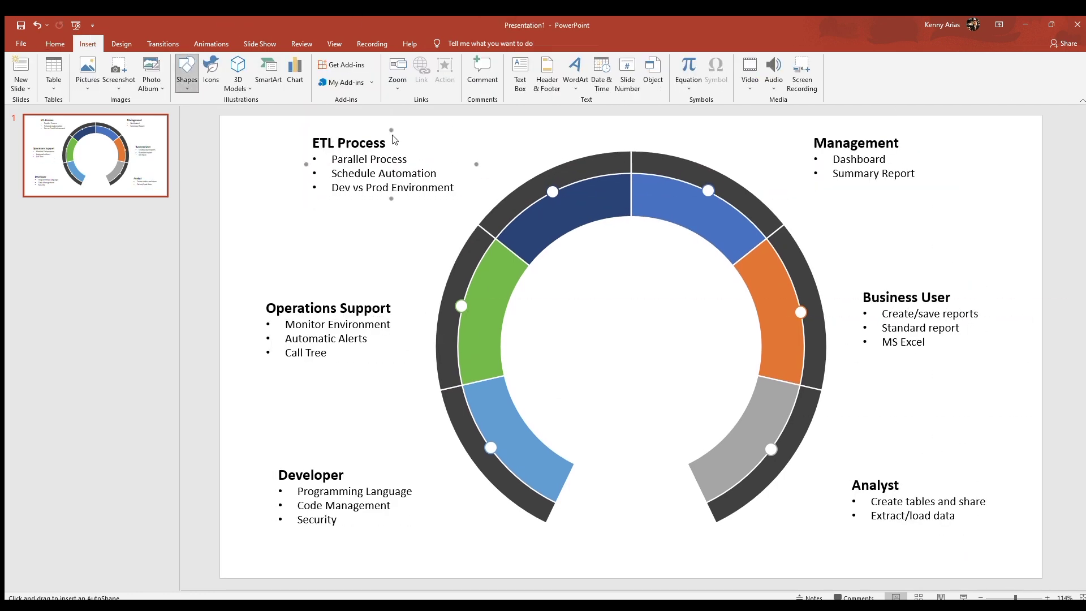
{"action": "left_click_drag", "start_coordinate": [476, 164], "coordinate": [552, 191]}
{"action": "key", "text": "ctrl+c"}
Paste leader lines for Developer, Management and Analyst, and nudge Operations Support up to align
{"action": "key", "text": "ctrl+v"}
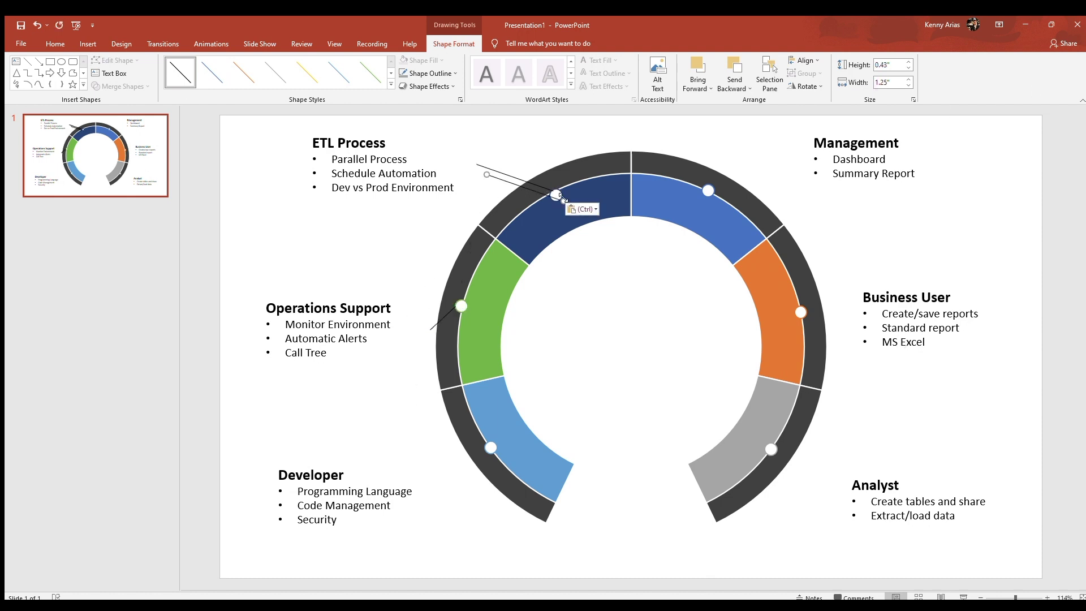
{"action": "left_click_drag", "start_coordinate": [562, 196], "coordinate": [439, 494]}
{"action": "key", "text": "ctrl+v"}
{"action": "key", "text": "ctrl+v"}
{"action": "left_click_drag", "start_coordinate": [561, 198], "coordinate": [808, 474]}
{"action": "key", "text": "ctrl+v"}
{"action": "left_click_drag", "start_coordinate": [911, 284], "coordinate": [911, 278]}
{"action": "left_click_drag", "start_coordinate": [345, 303], "coordinate": [345, 281]}
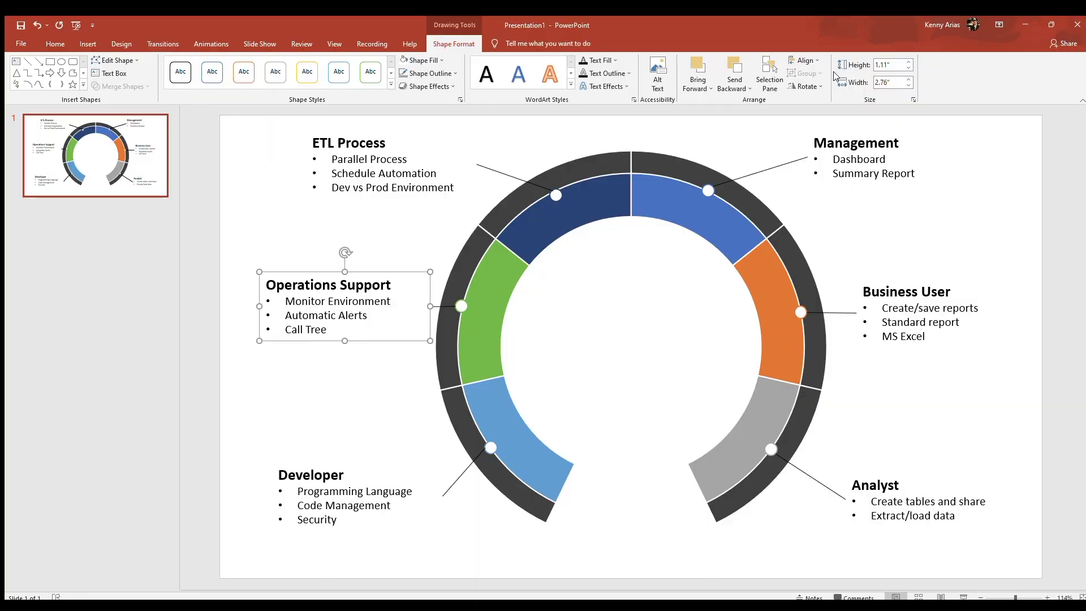